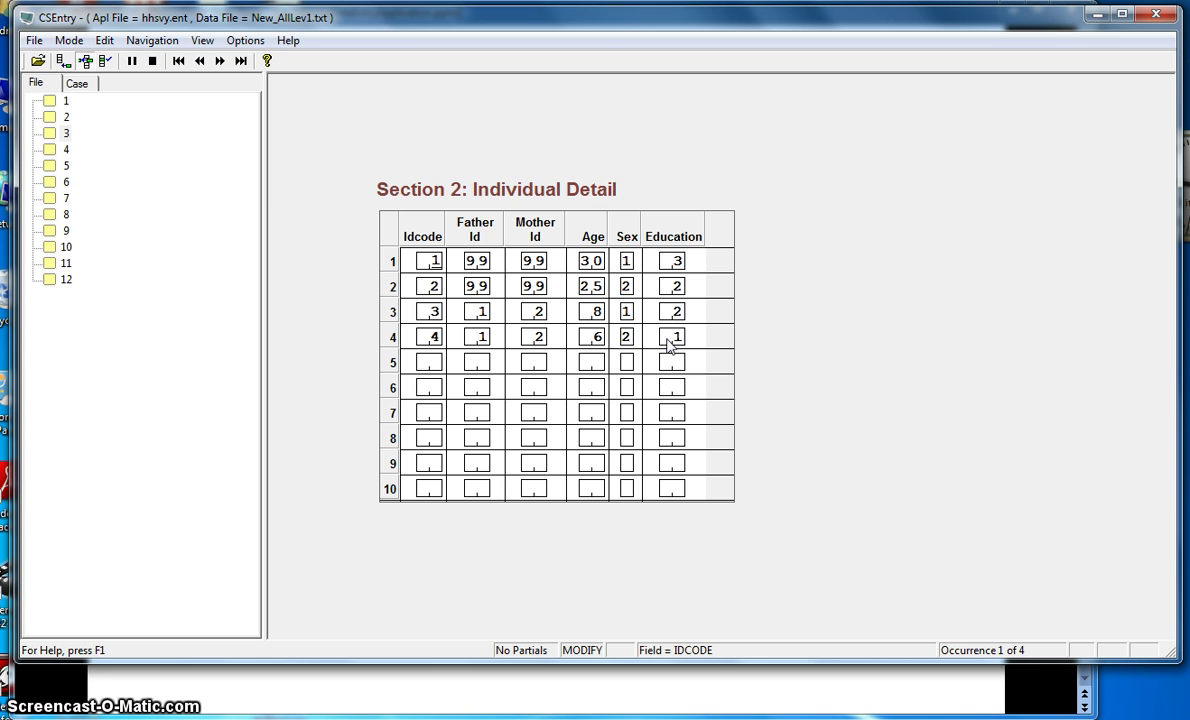
End the Individual Detail group from the first Idcode to reach Section 3, then move back to row 4's Education field.
click(150, 42)
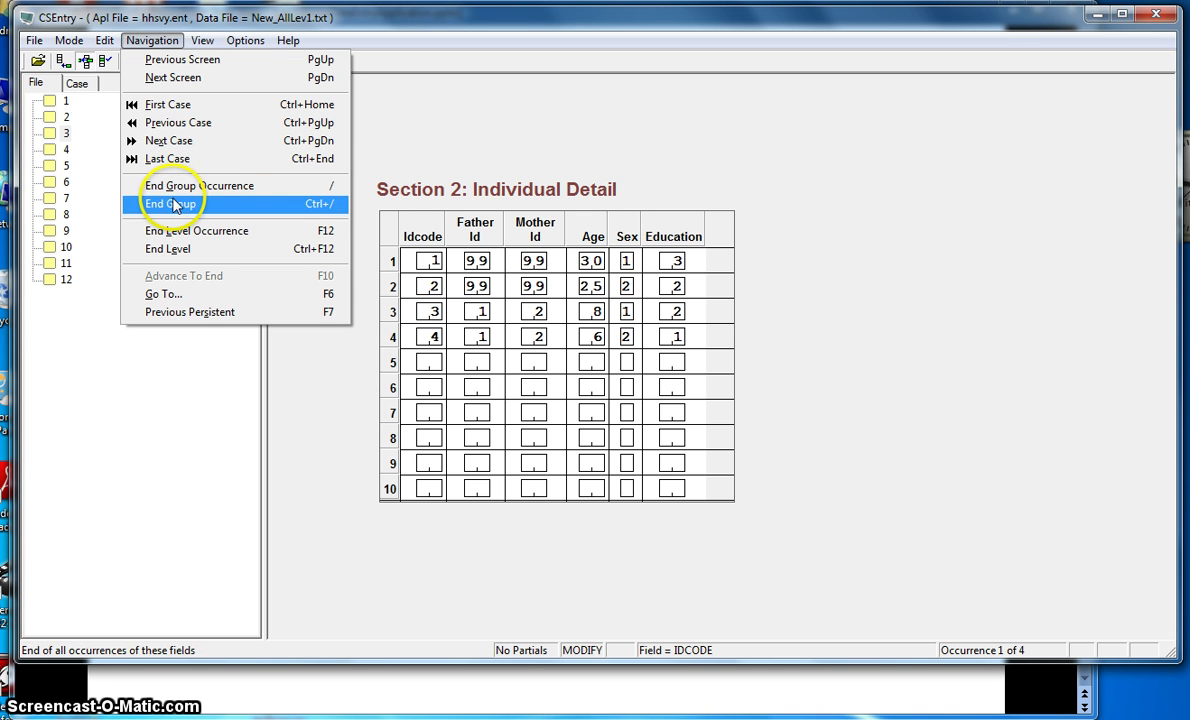
click(430, 262)
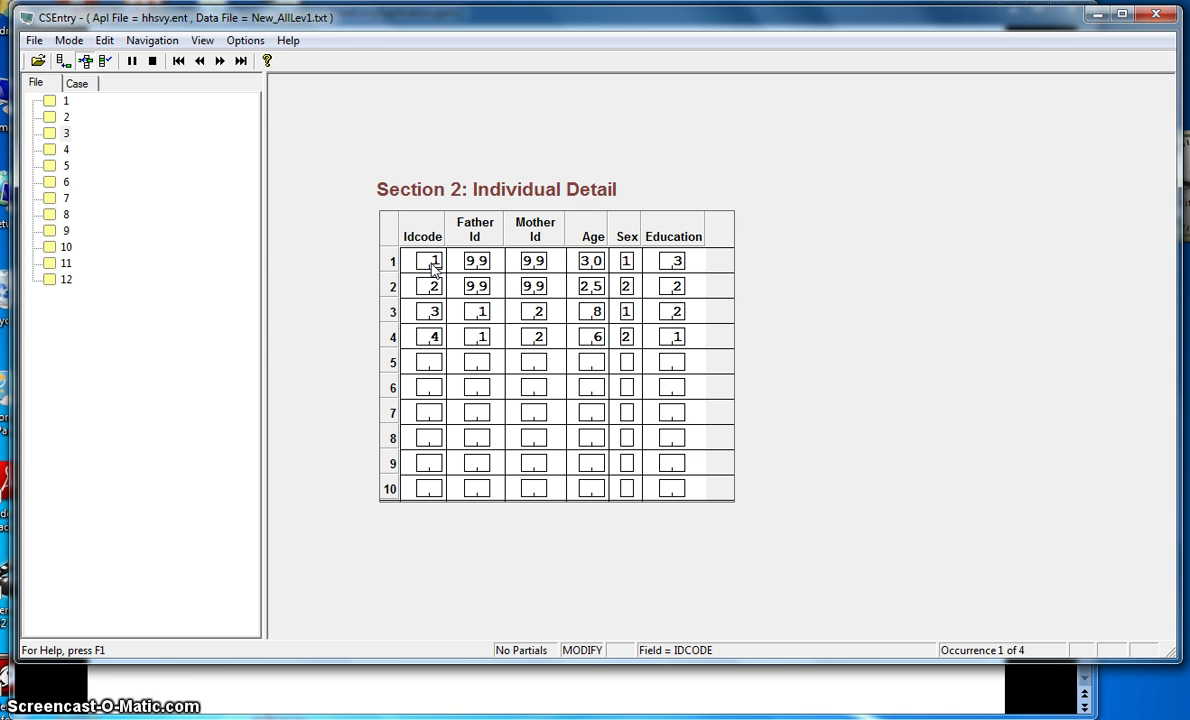
key(ctrl+slash)
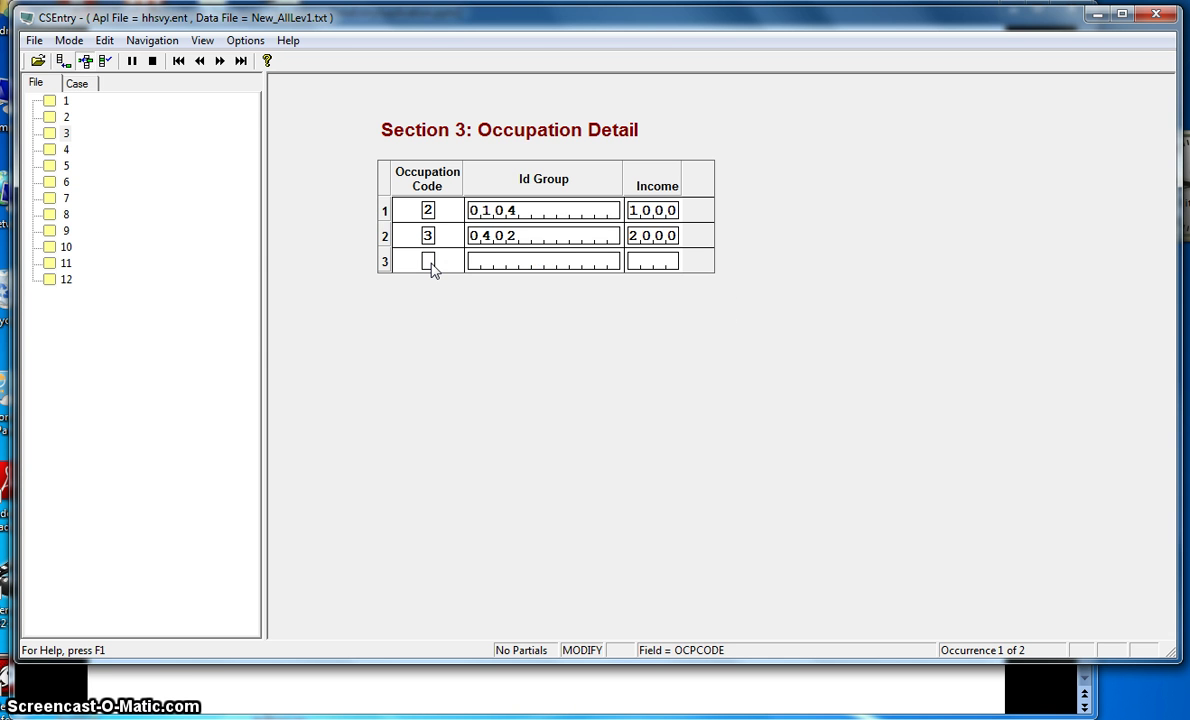
key(Up)
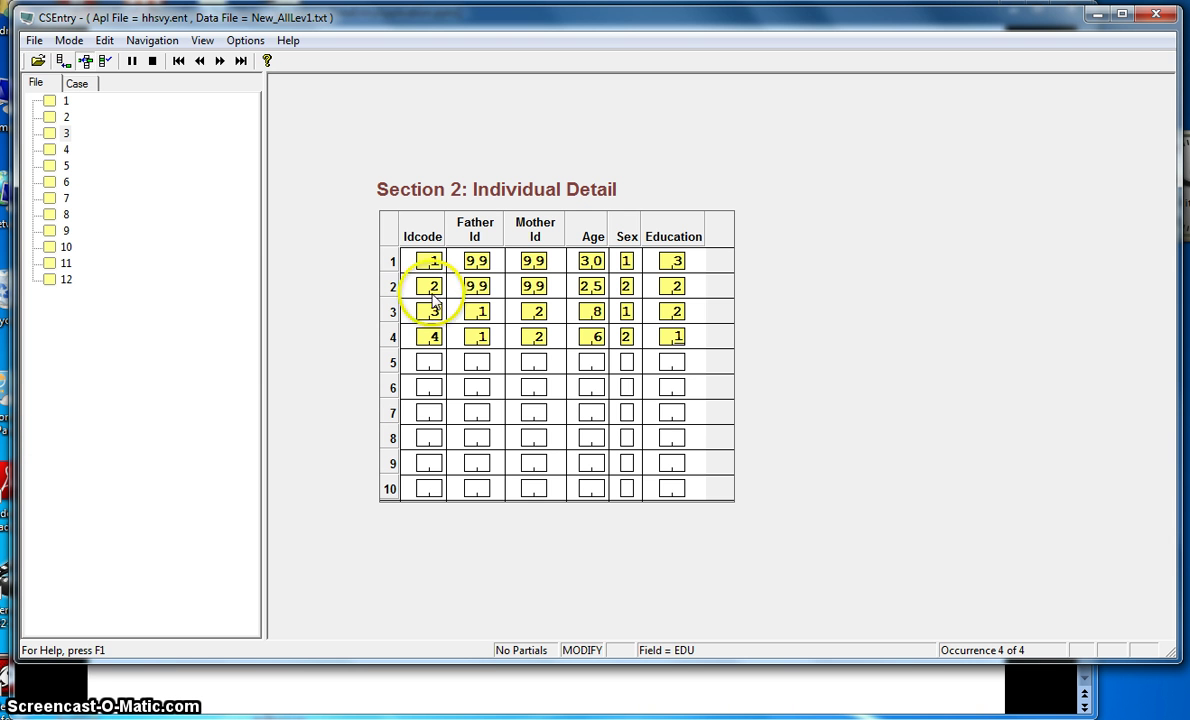
Try to enter the empty fifth row of Individual Detail, then advance from Education to the Occupation Detail section.
click(427, 372)
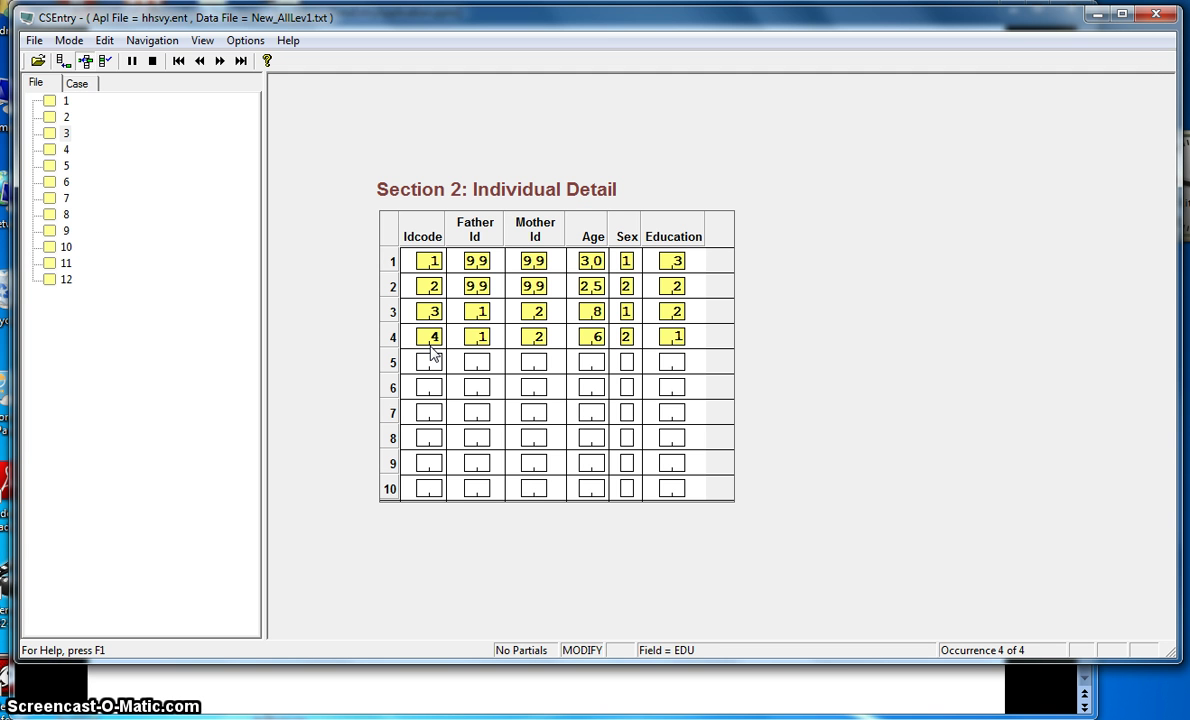
click(428, 360)
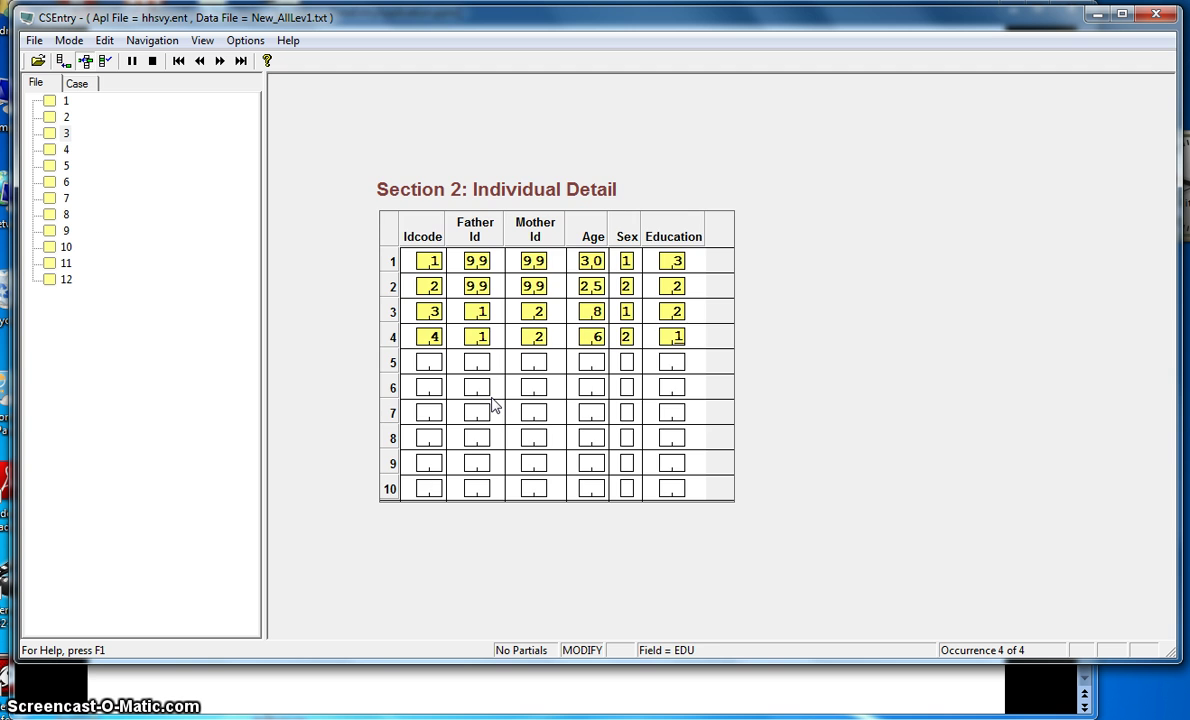
key(Return)
click(474, 290)
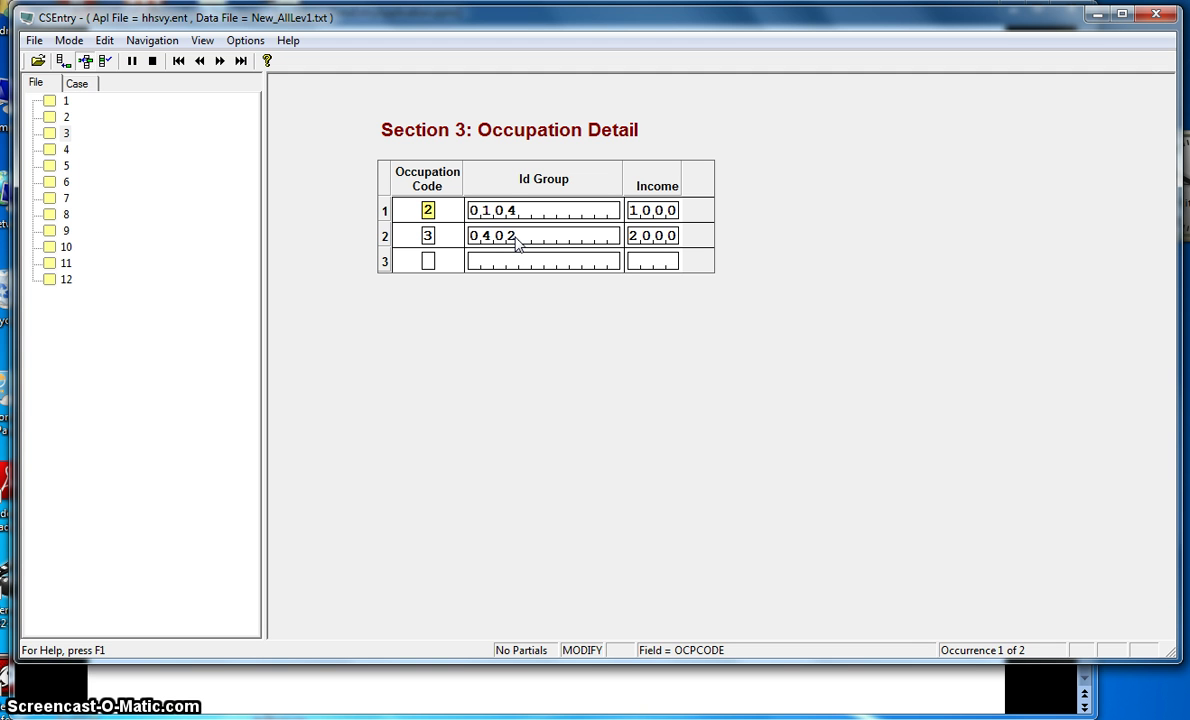
View the data entry slide in PowerPoint, then return to CSEntry and advance the first occupation record to its Income field.
click(614, 706)
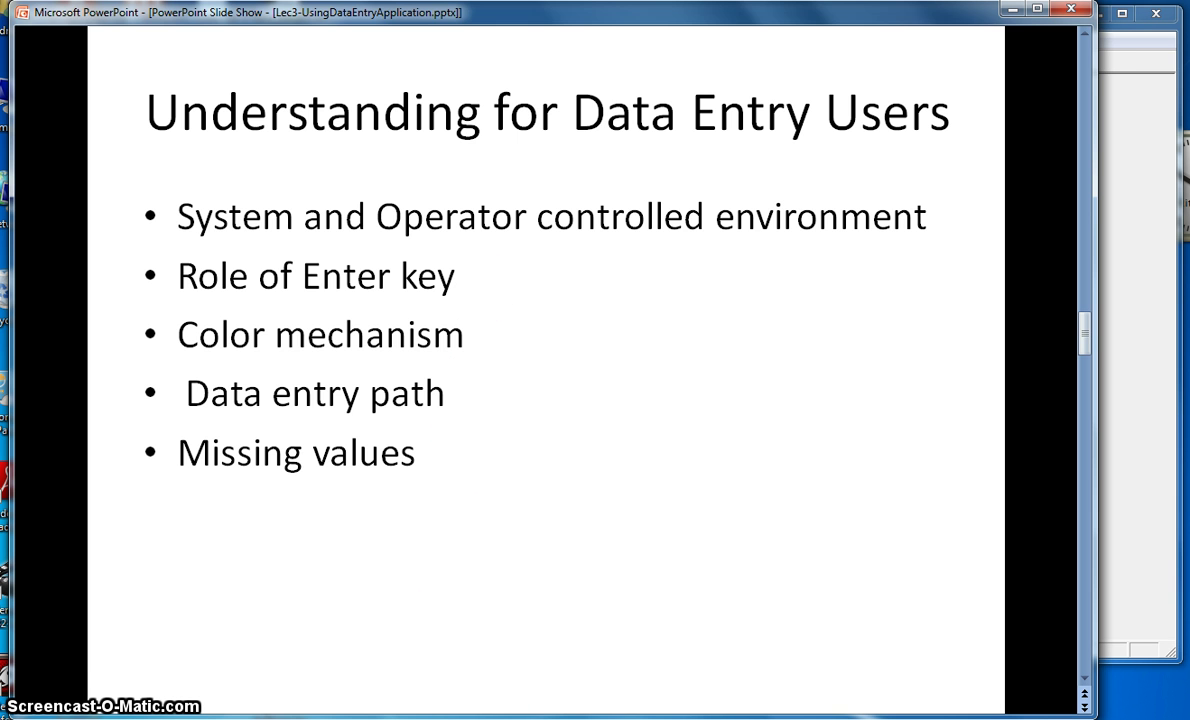
click(341, 709)
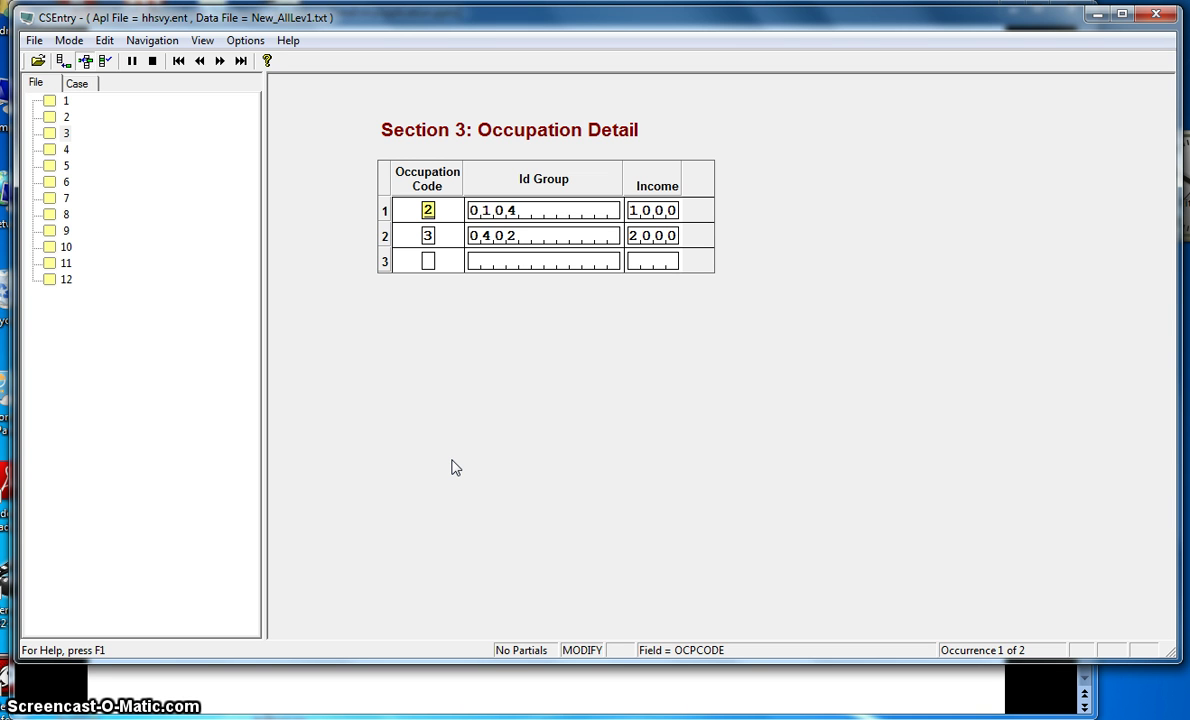
key(Return)
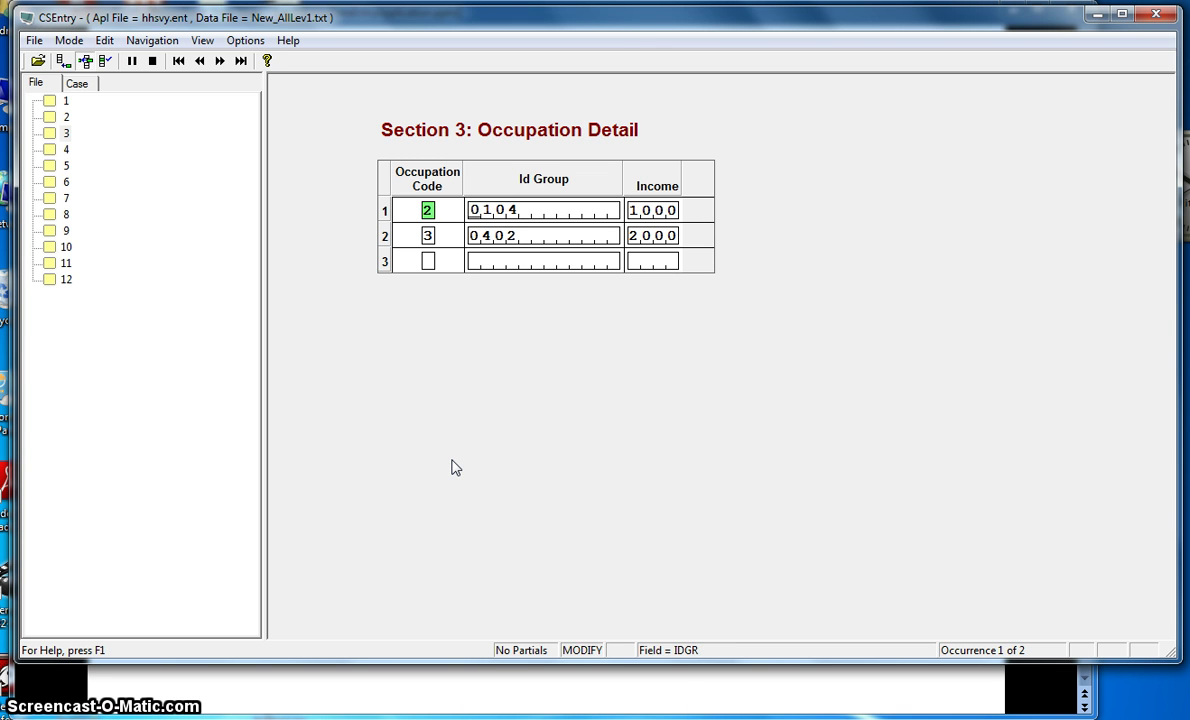
key(Return)
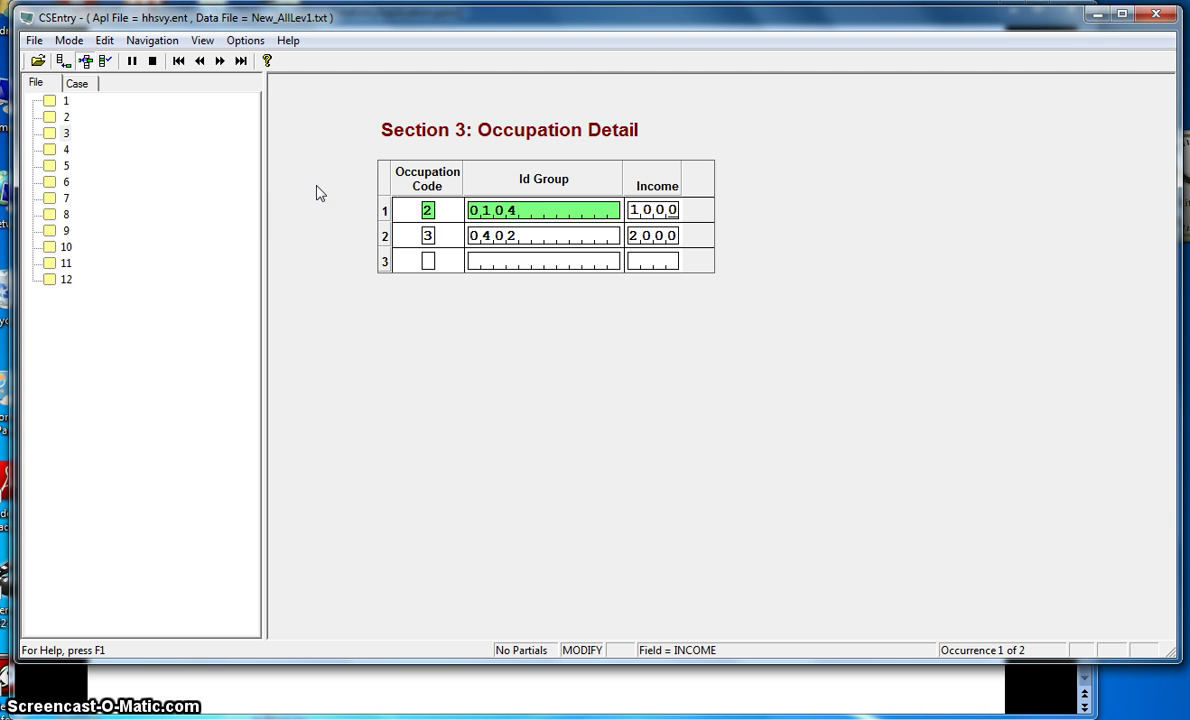
Stop modifying the current case and add a new one with Household No. 13 and Caste 1.
click(153, 61)
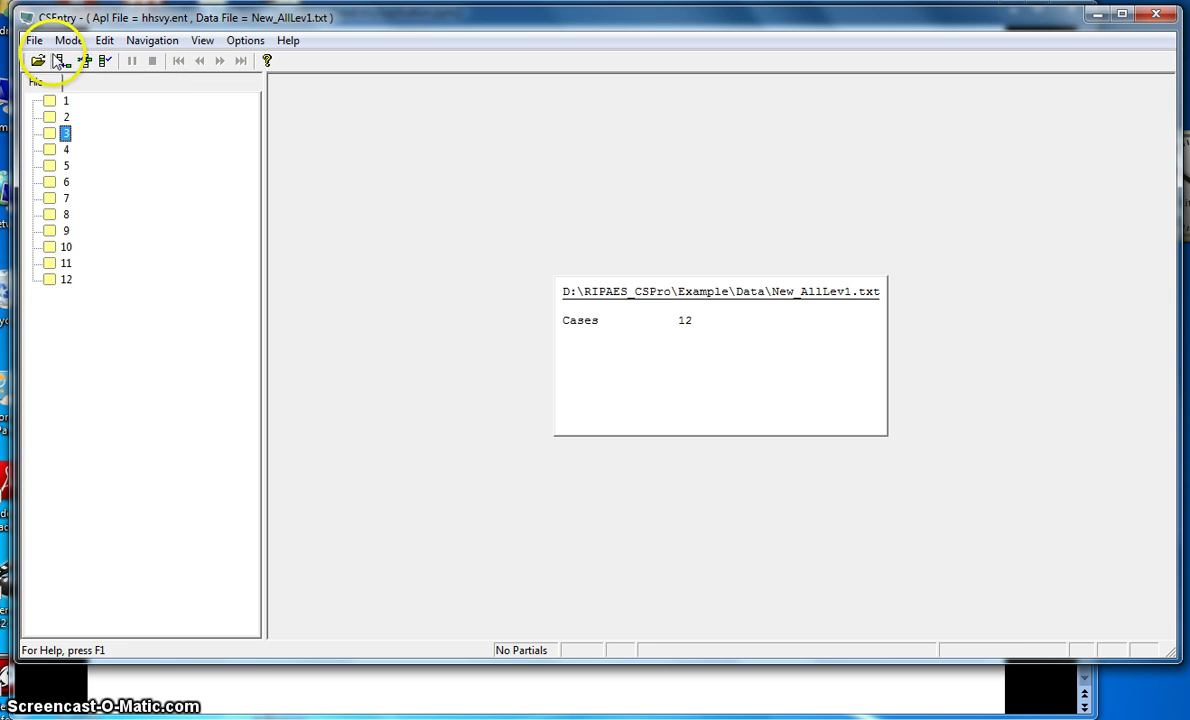
click(62, 62)
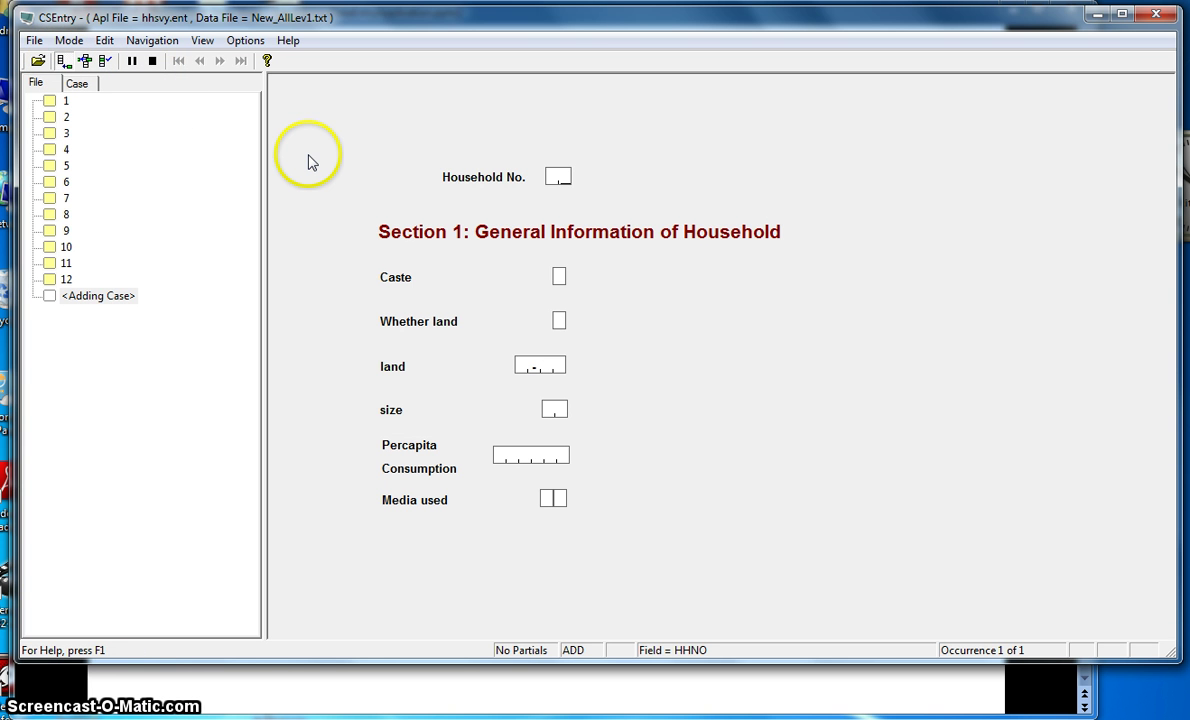
text(13)
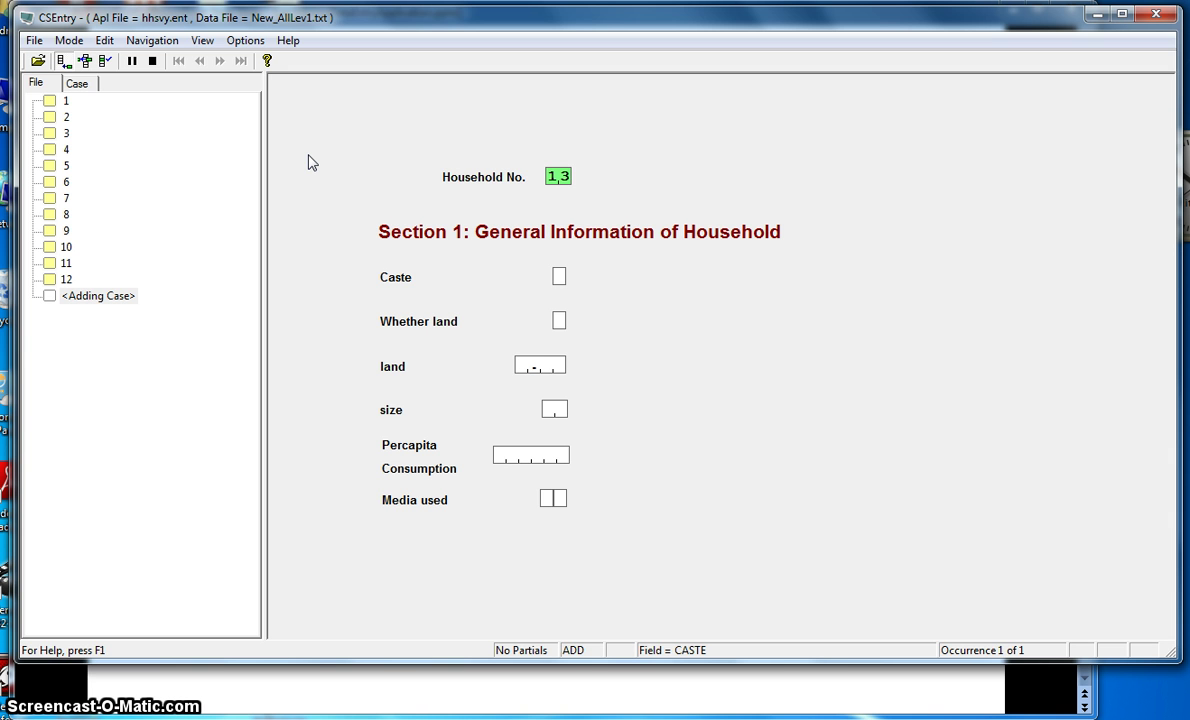
text(1)
Try to advance past the Whether land field without a value, and return the cursor to that field.
key(Return)
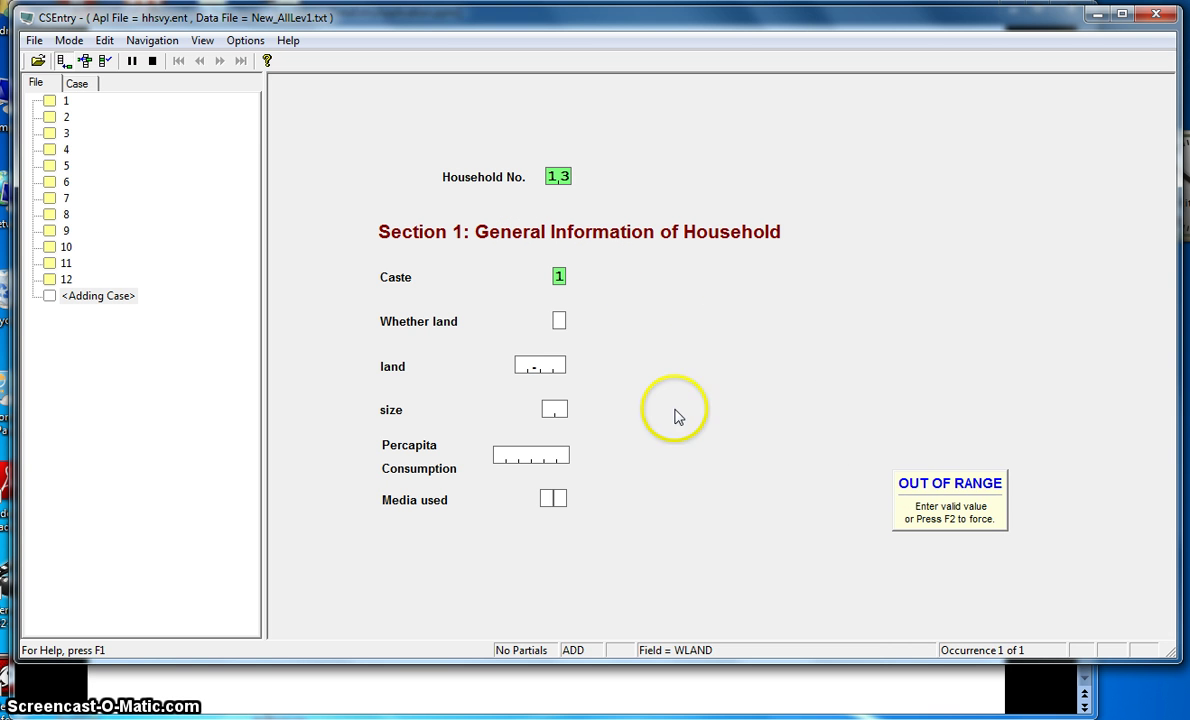
click(561, 323)
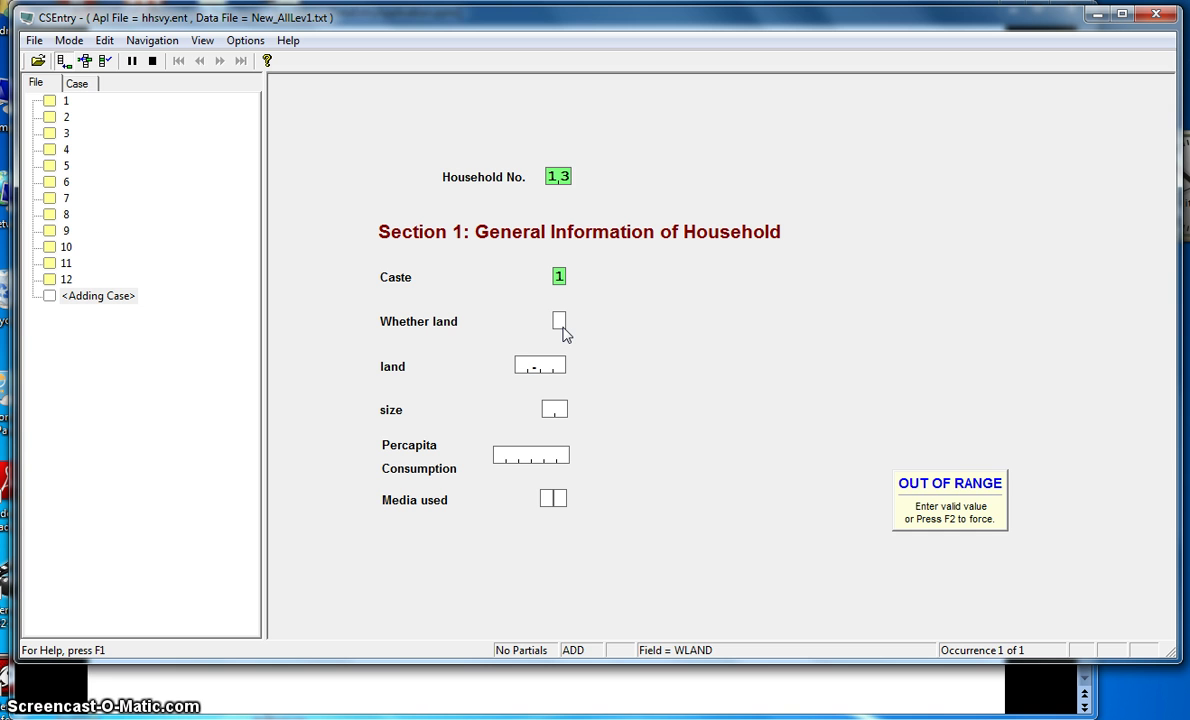
click(563, 328)
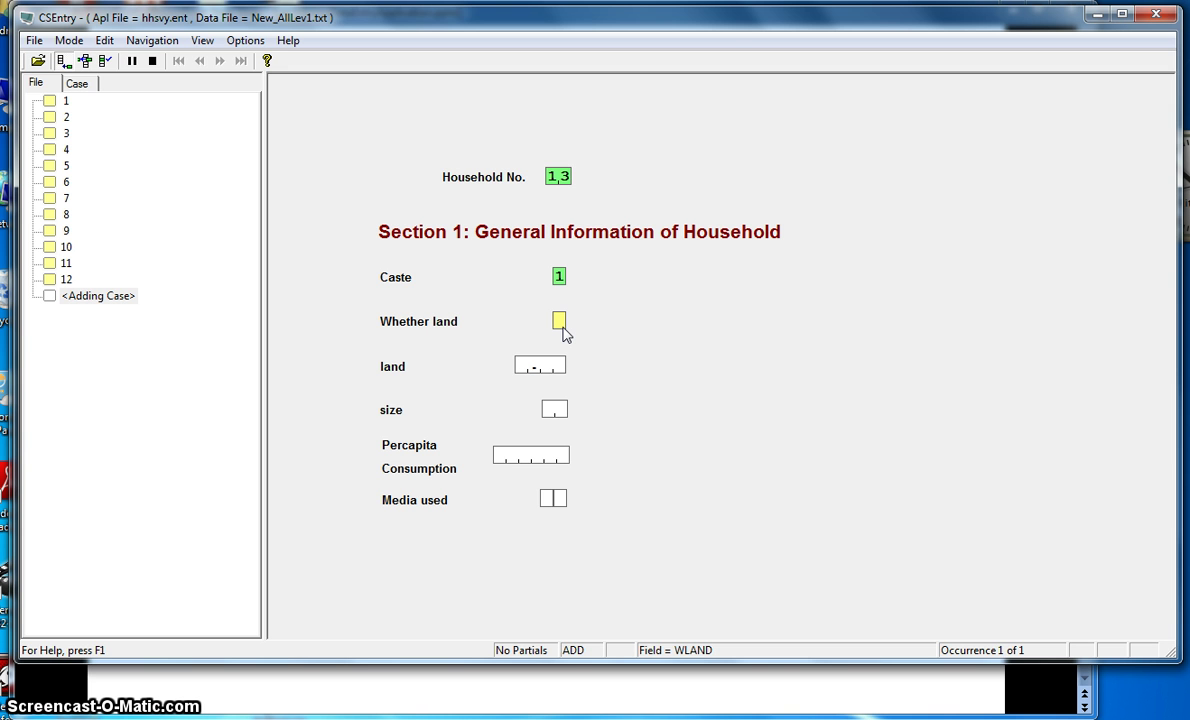
click(559, 283)
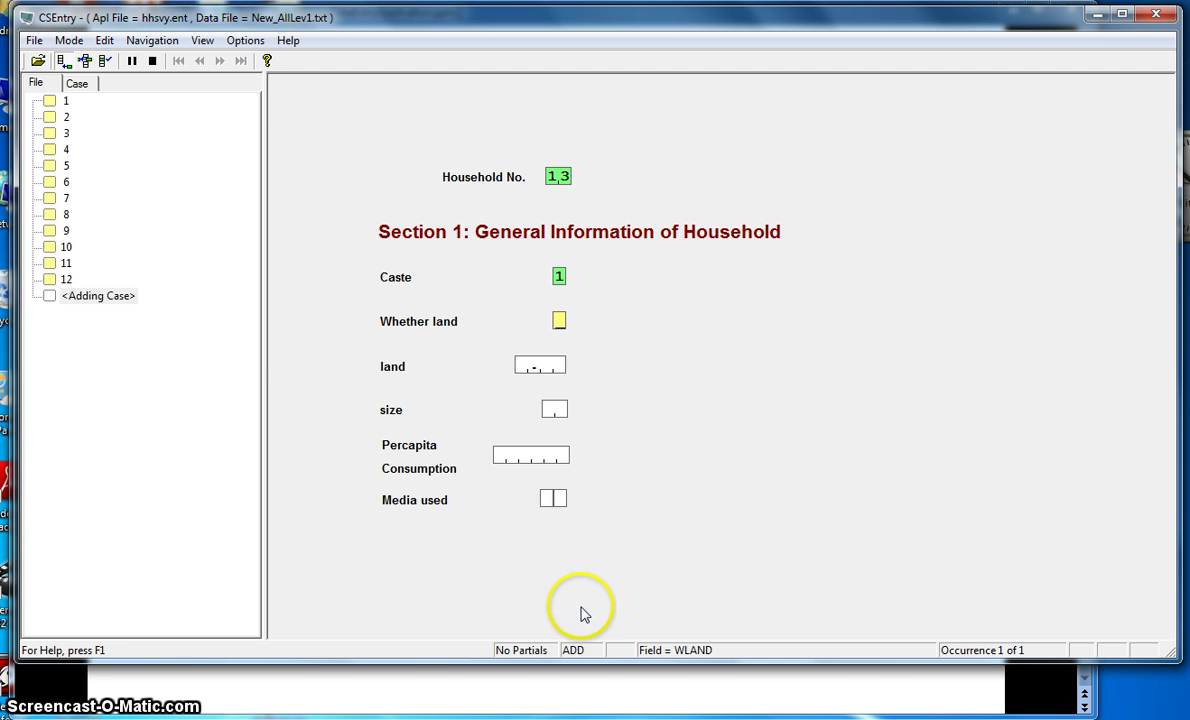
Switch to PowerPoint to view the "Understanding for Data Entry Users" slide, then return to the new case in CSEntry.
click(616, 696)
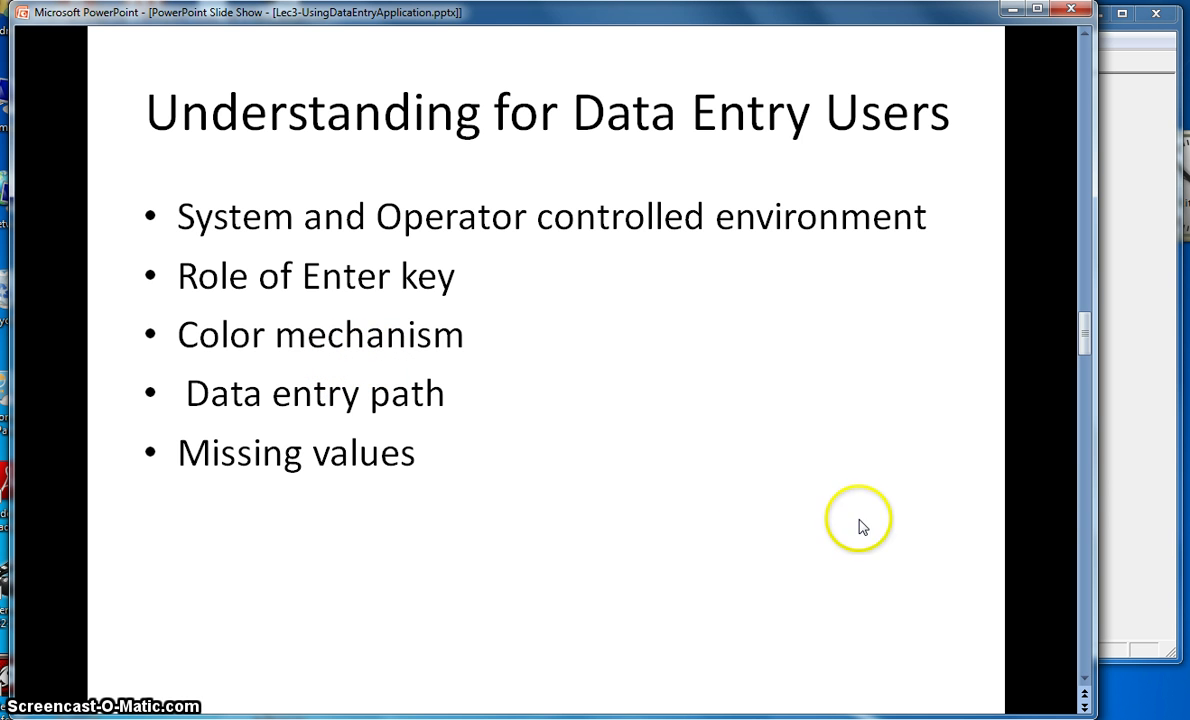
click(1121, 490)
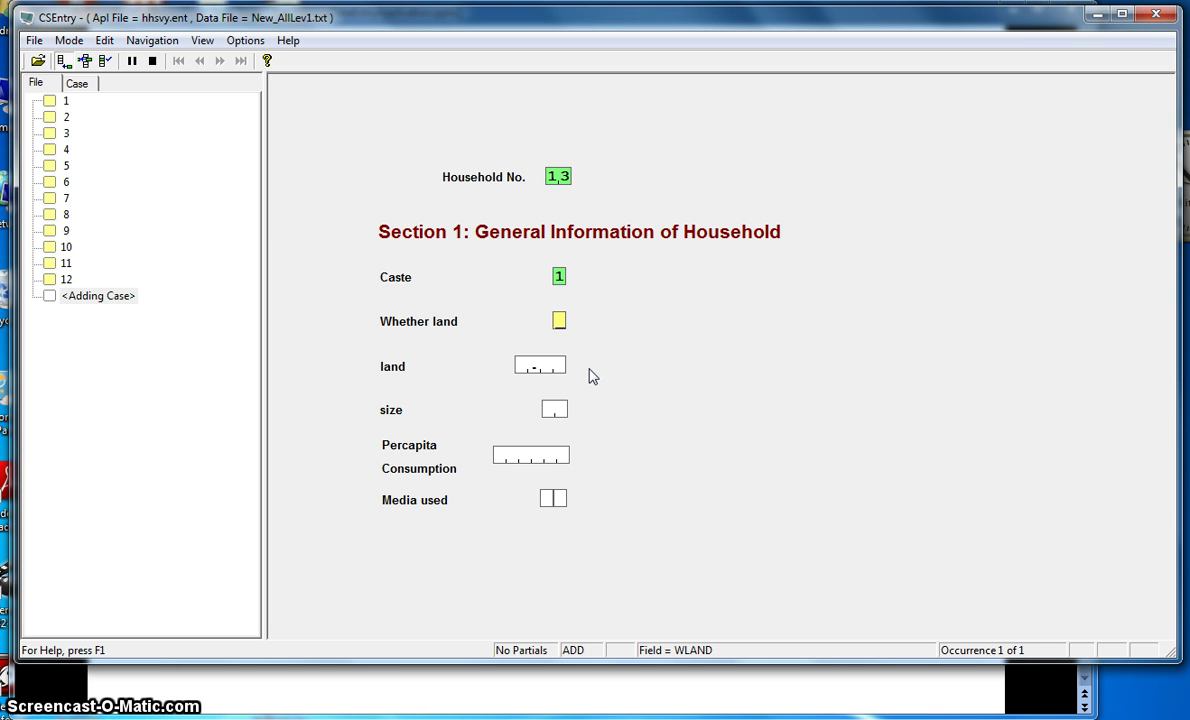
click(586, 312)
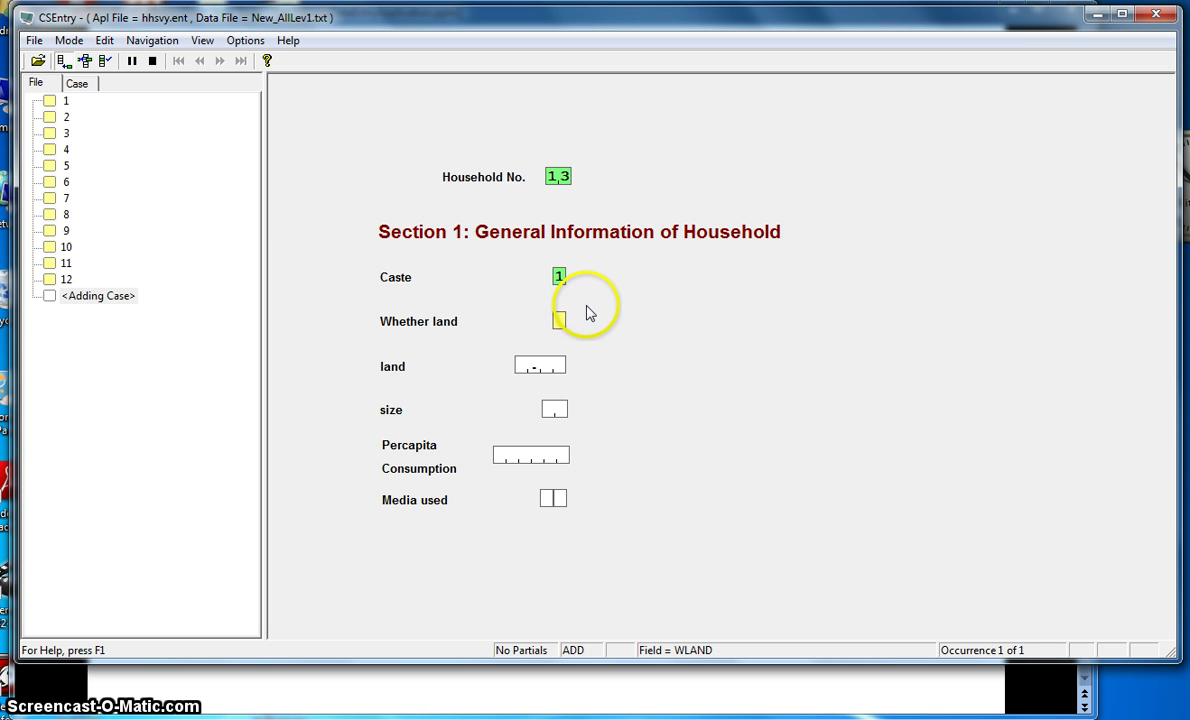
click(560, 284)
Enter 2 for Whether land, 07 for size and 100 for Percapita Consumption in the new household case.
text(2)
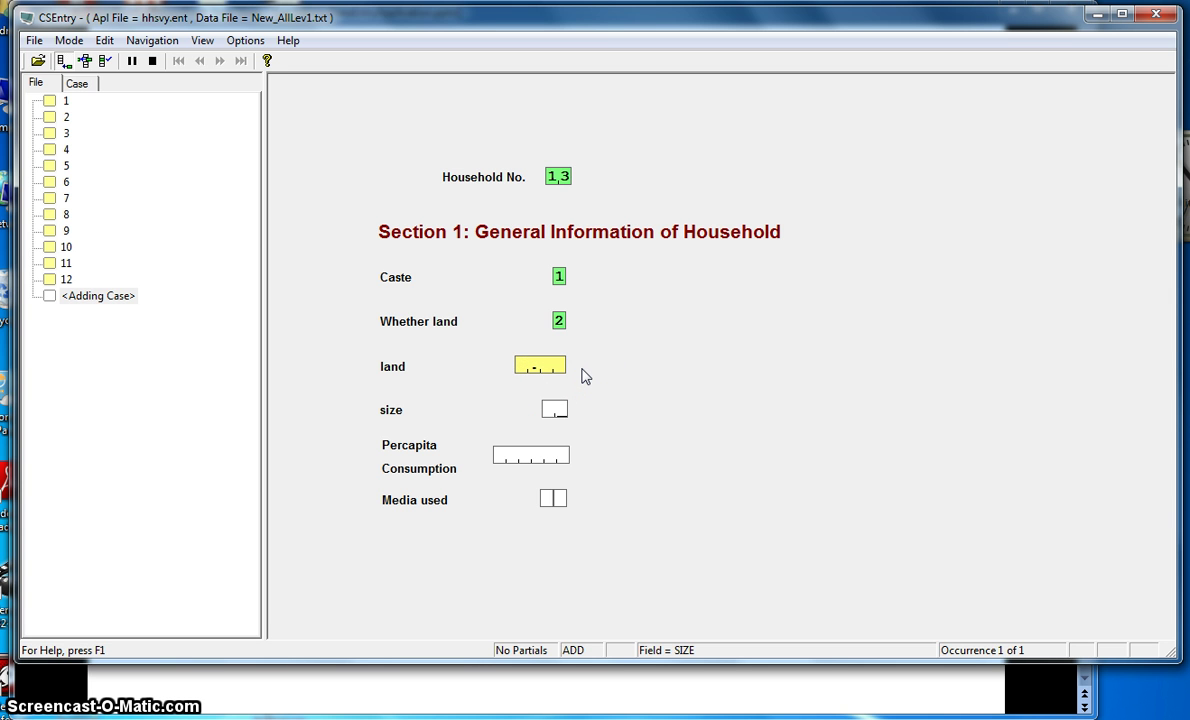
key(Return)
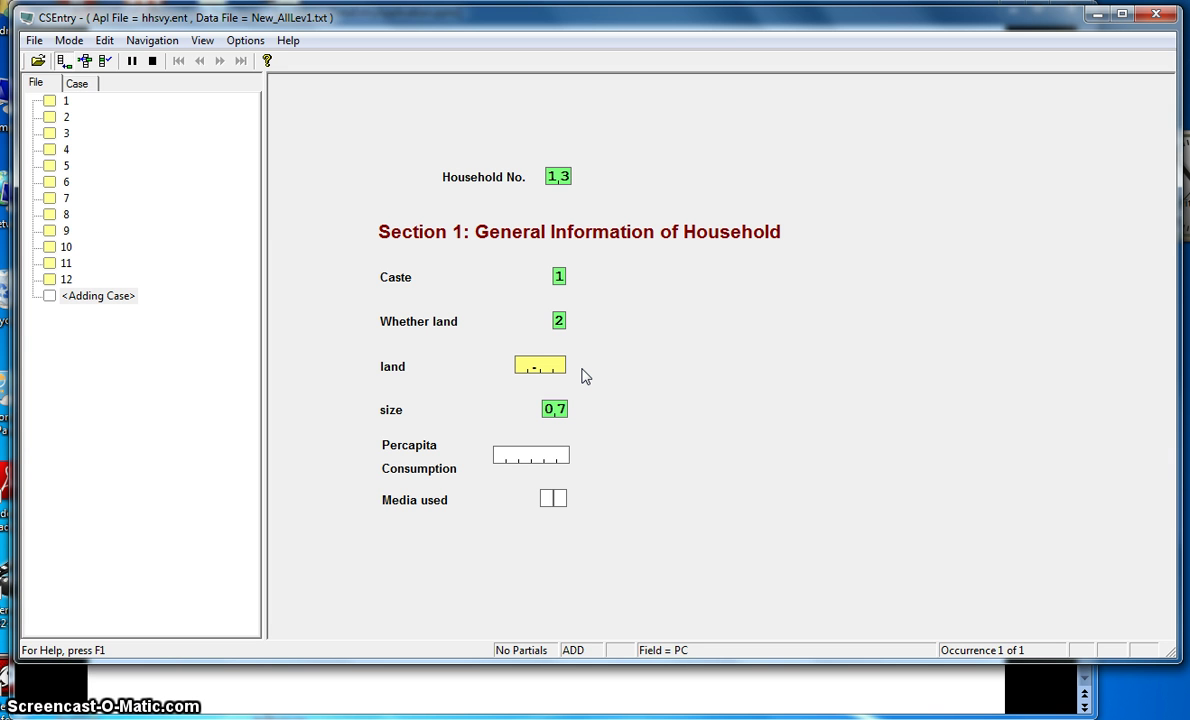
text(100)
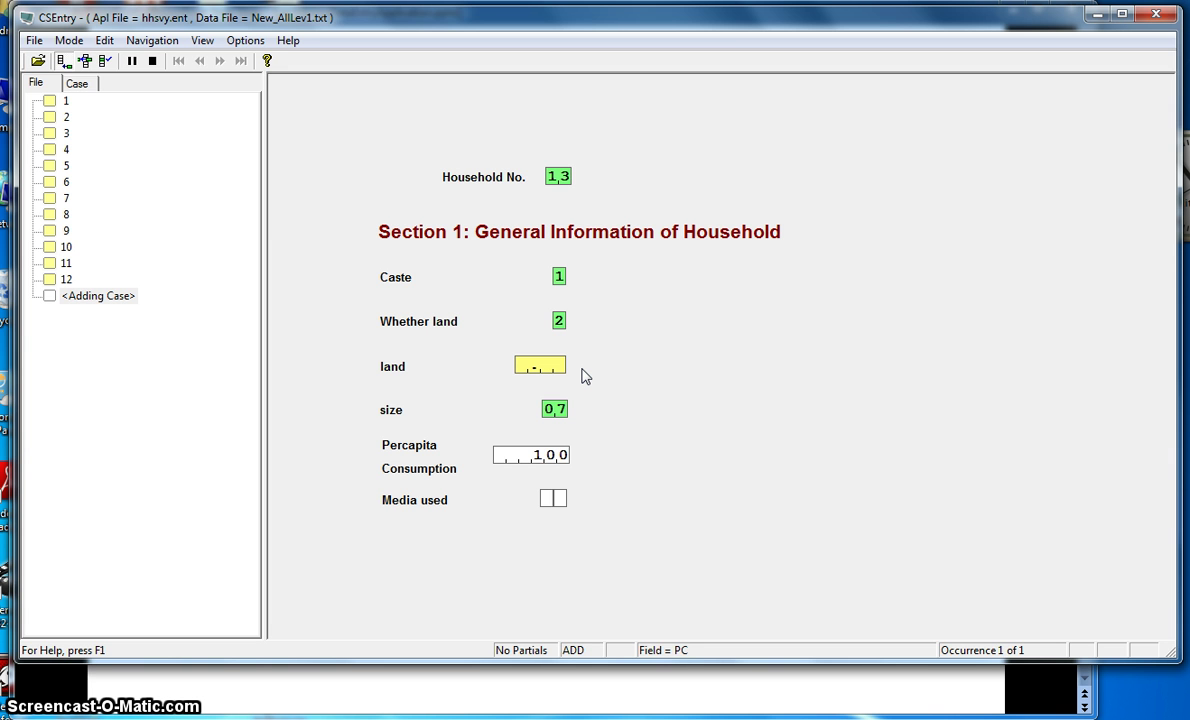
key(Return)
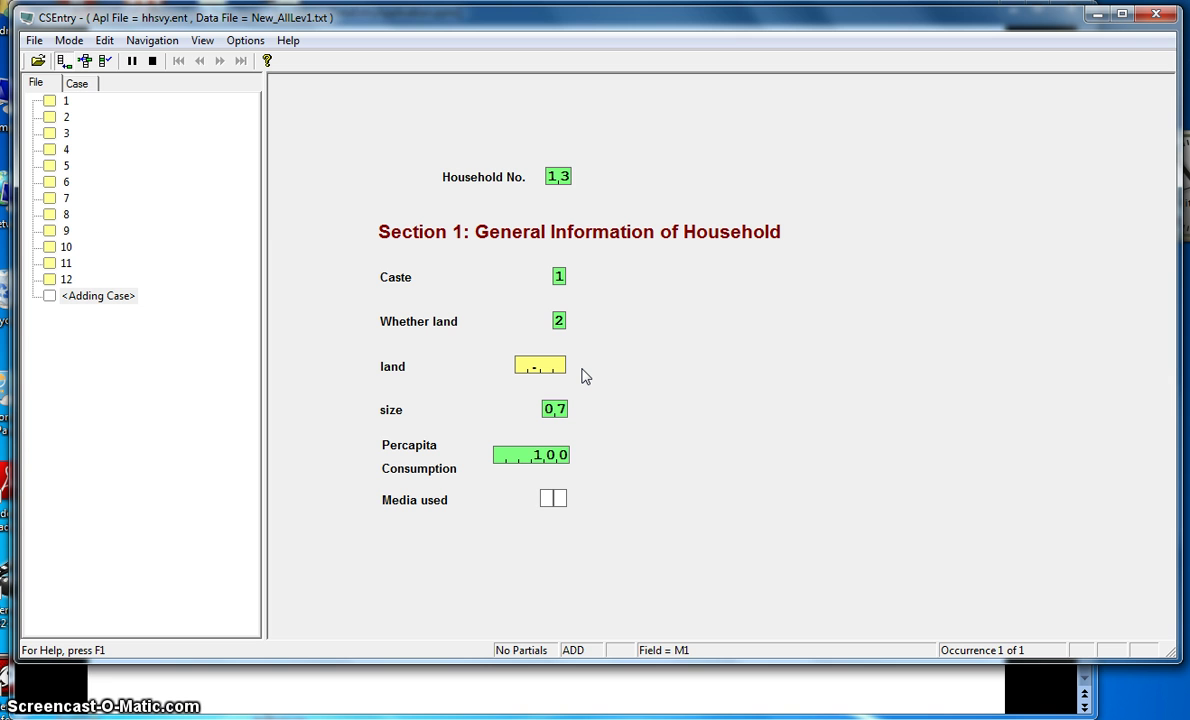
Move back through the Section 1 fields to Caste and change Whether land to 1.
key(Up)
key(Up)
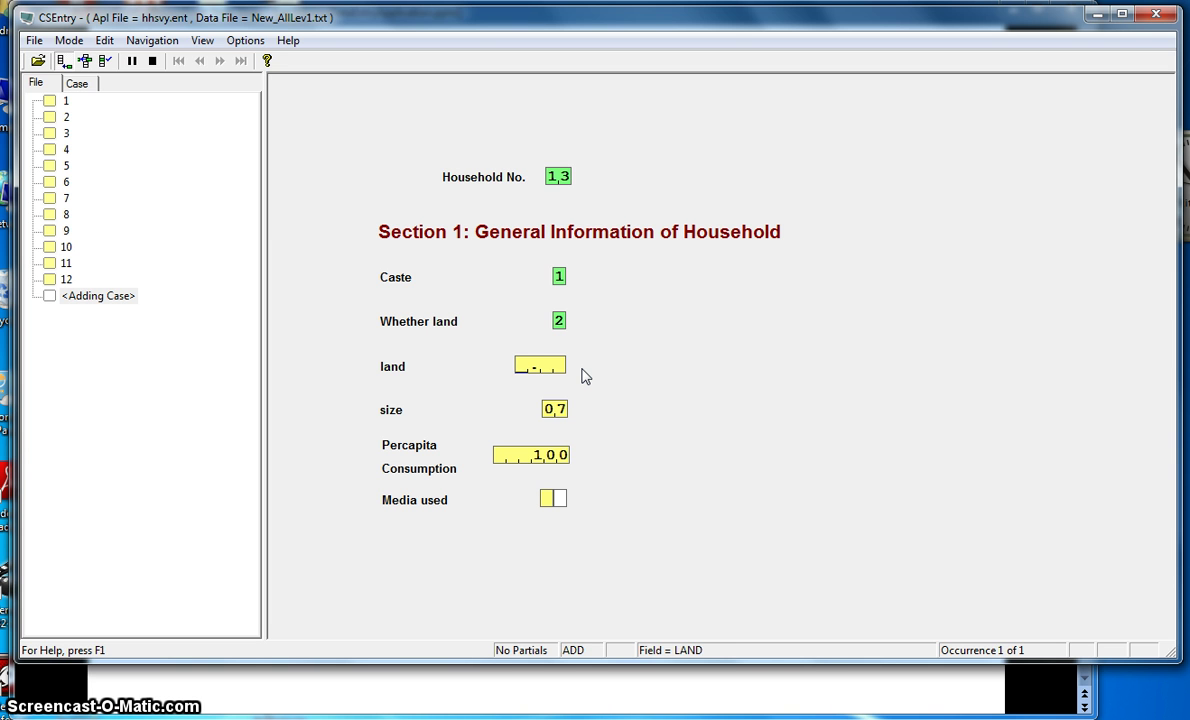
key(Up)
key(Up)
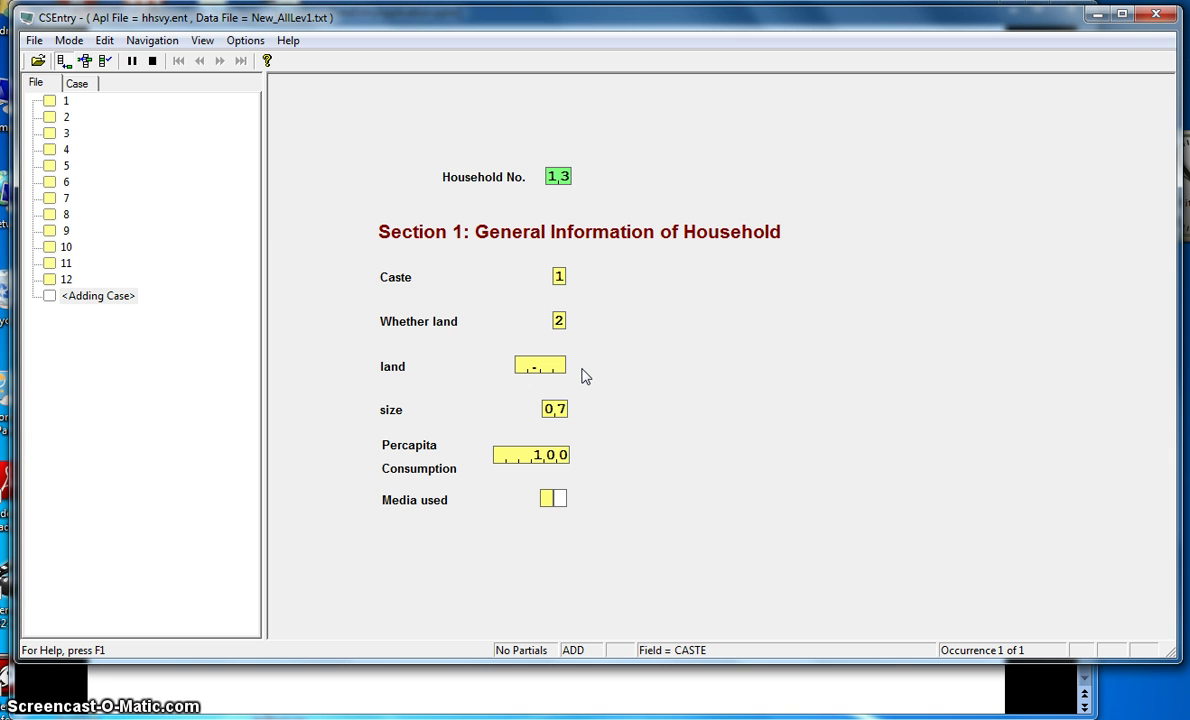
key(Return)
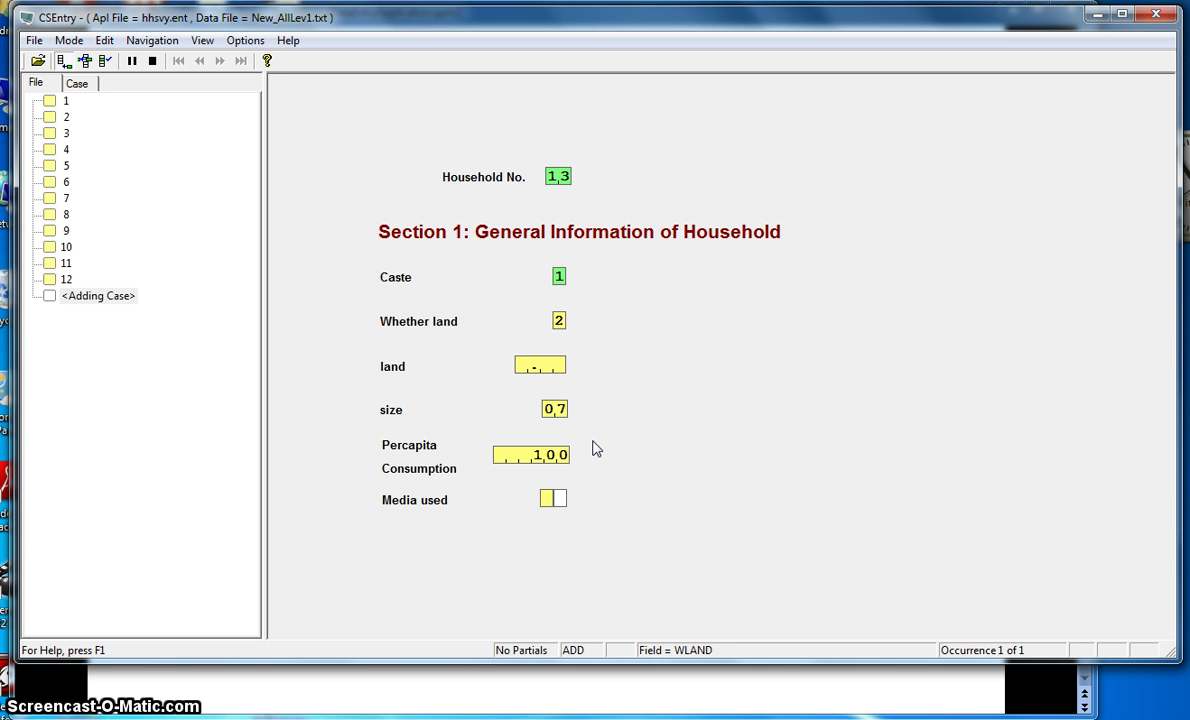
text(1)
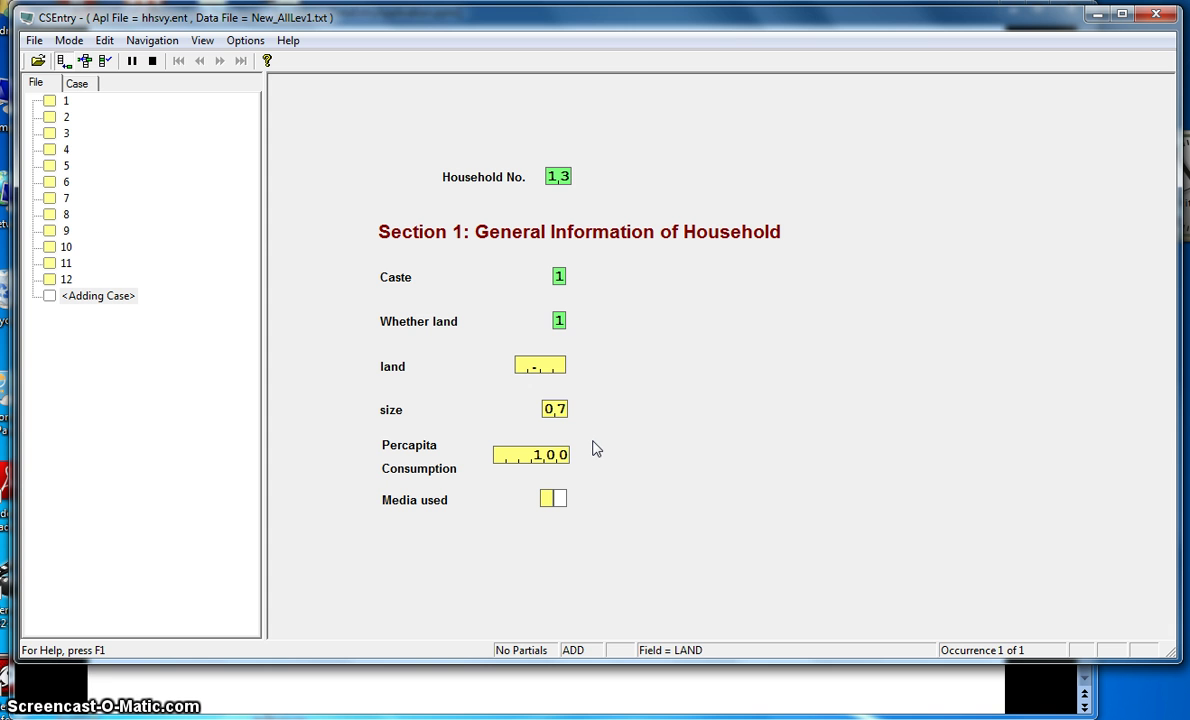
Return to the Whether land field and set it to 2.
click(558, 325)
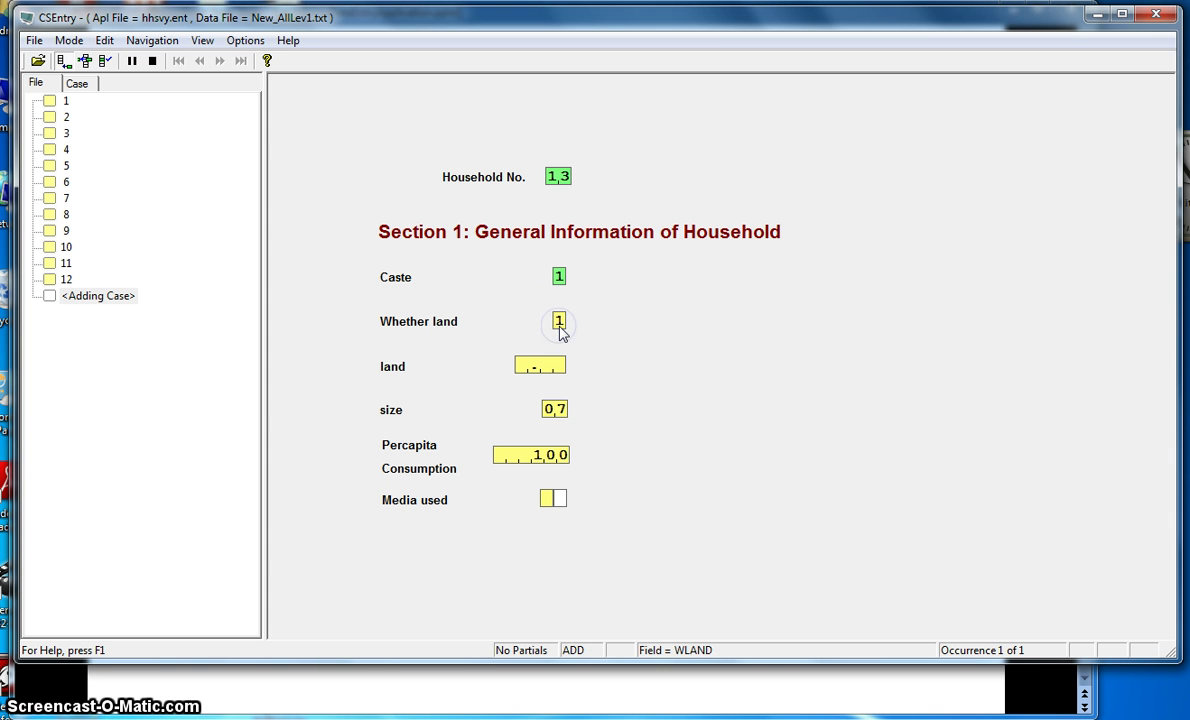
text(2)
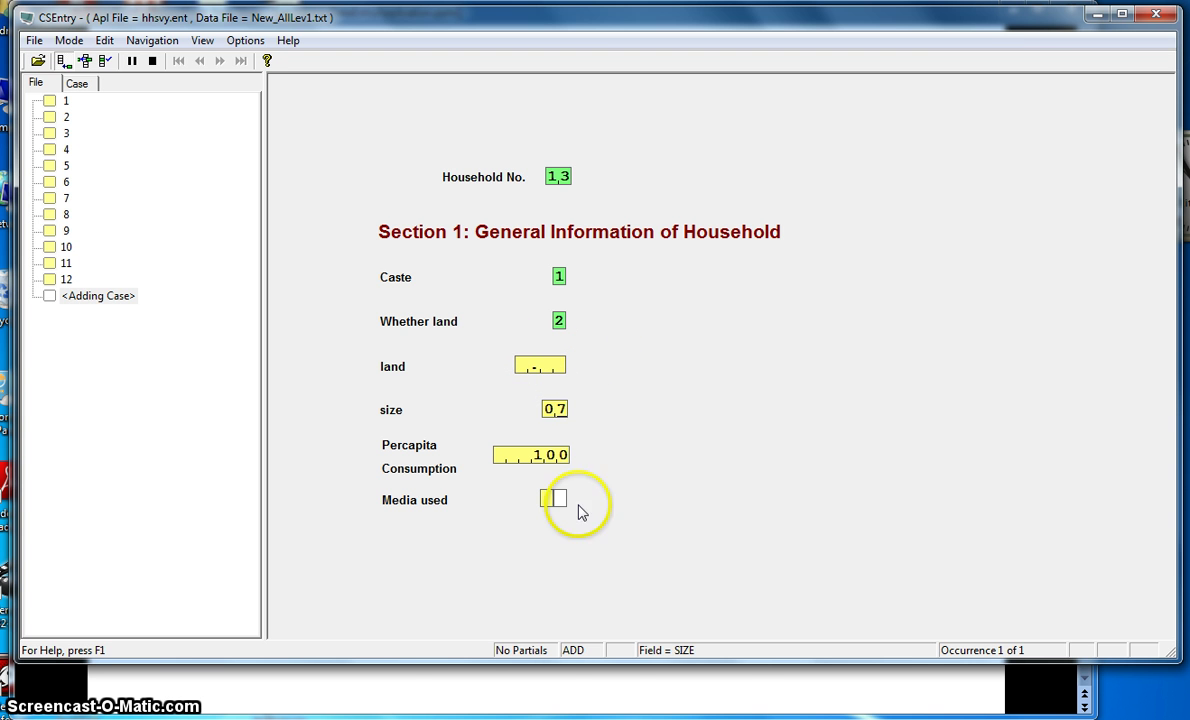
Switch to the PowerPoint slide show and advance the bullet animations through System and Operator controlled environment, Role of Enter key and Color mechanism.
click(603, 695)
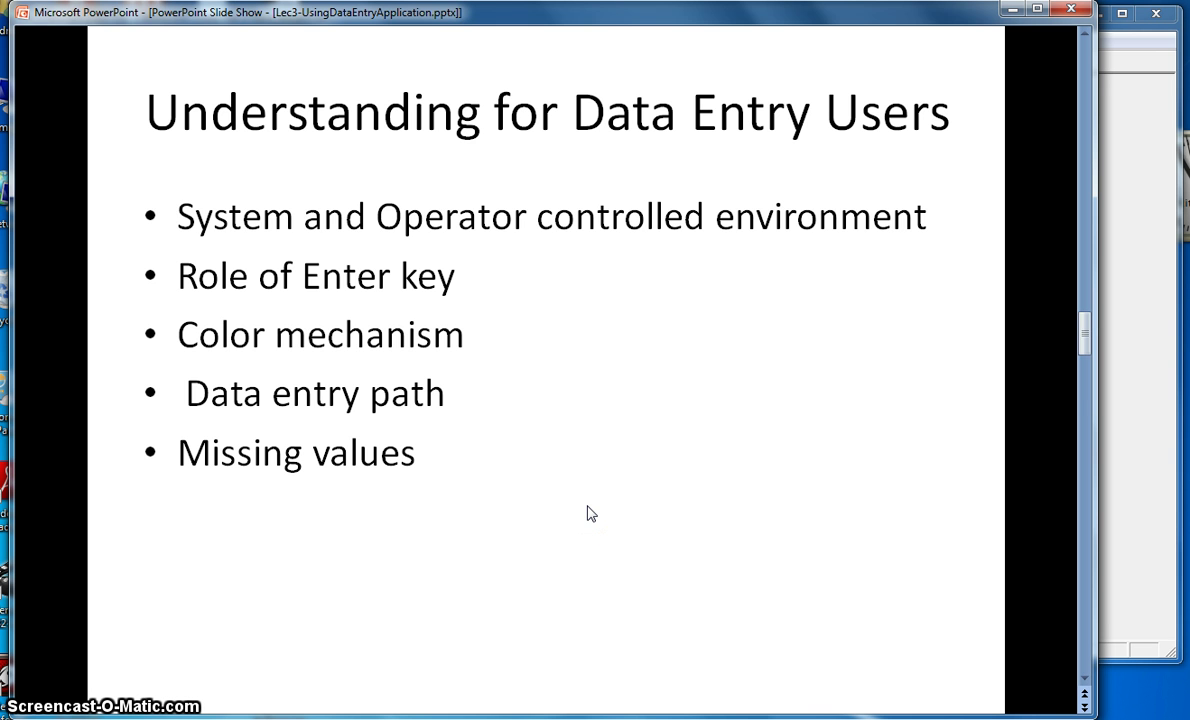
click(591, 513)
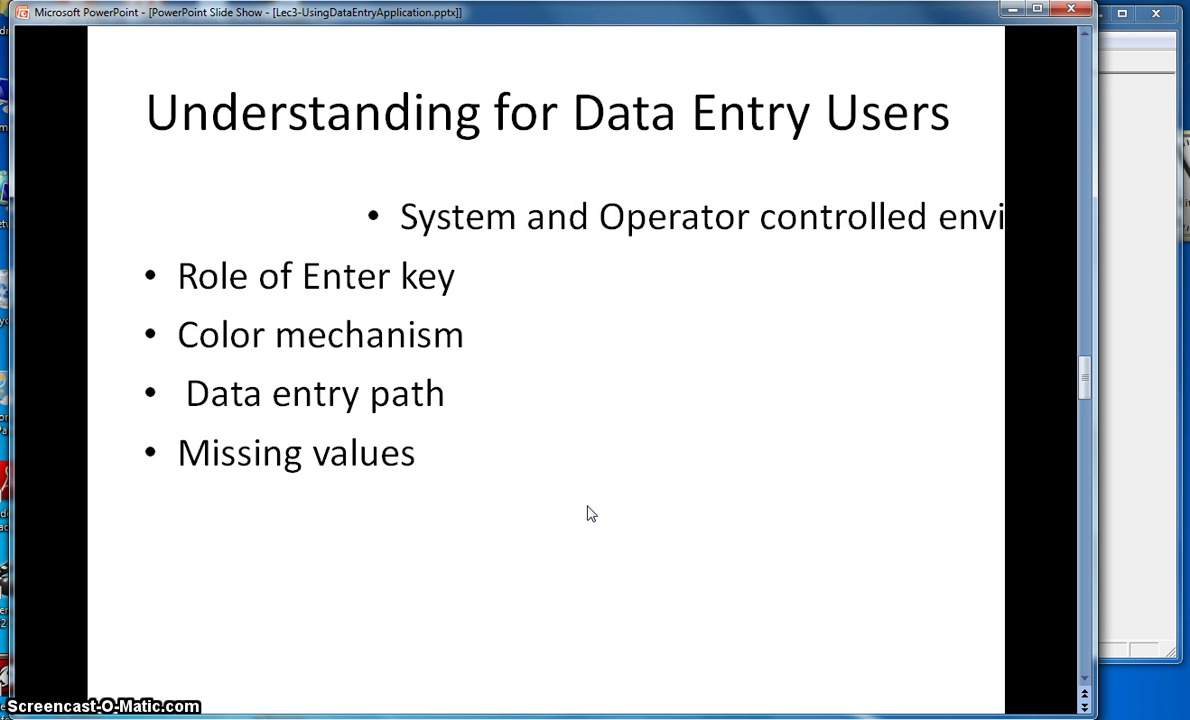
click(591, 513)
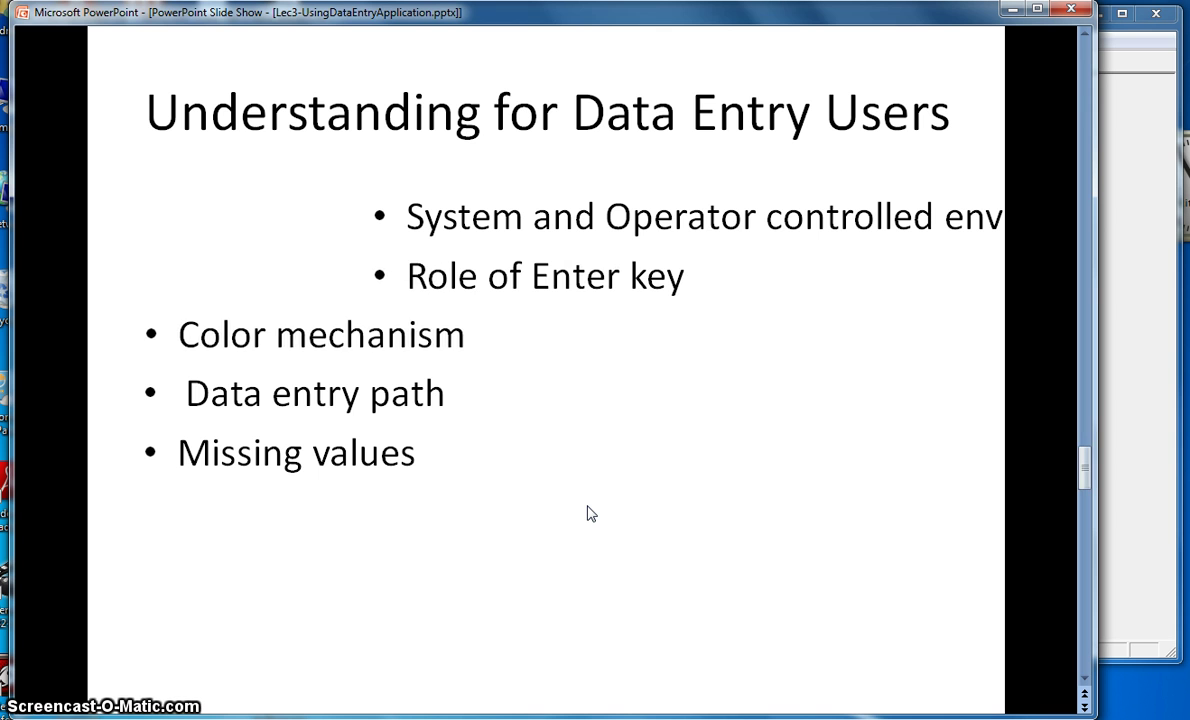
click(591, 513)
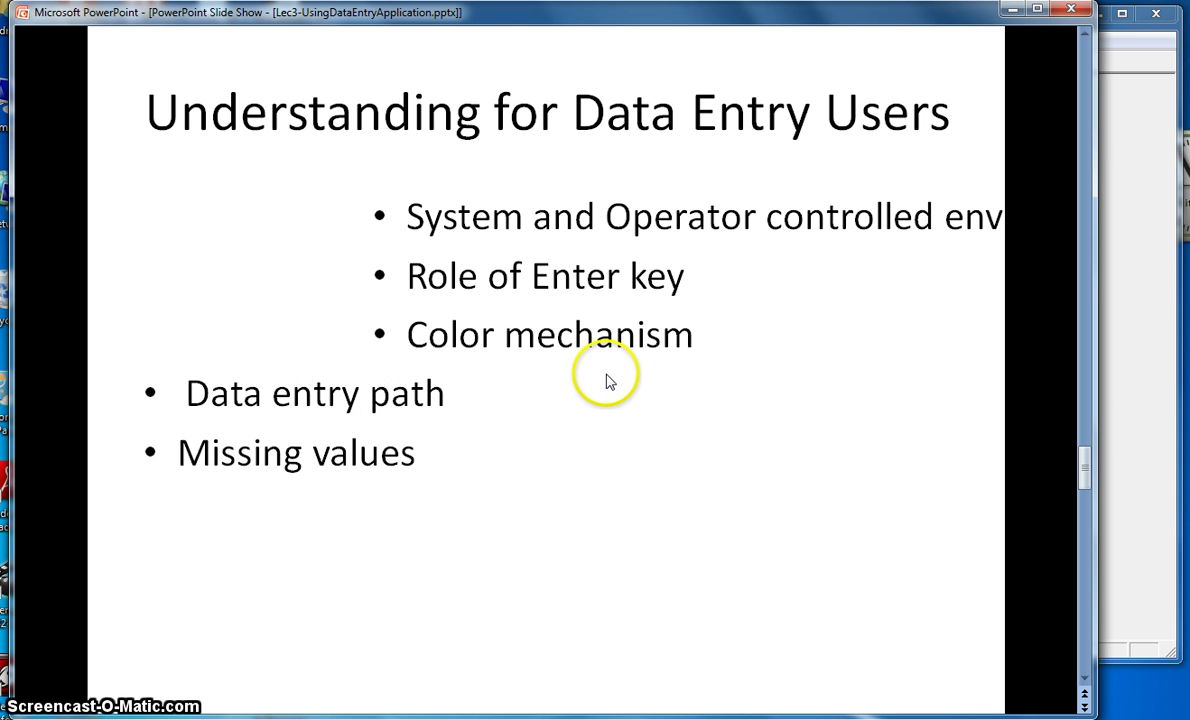
Bring in the Data entry path bullet on the slide, then switch to CSEntry to examine the household case's Whether land field.
click(607, 381)
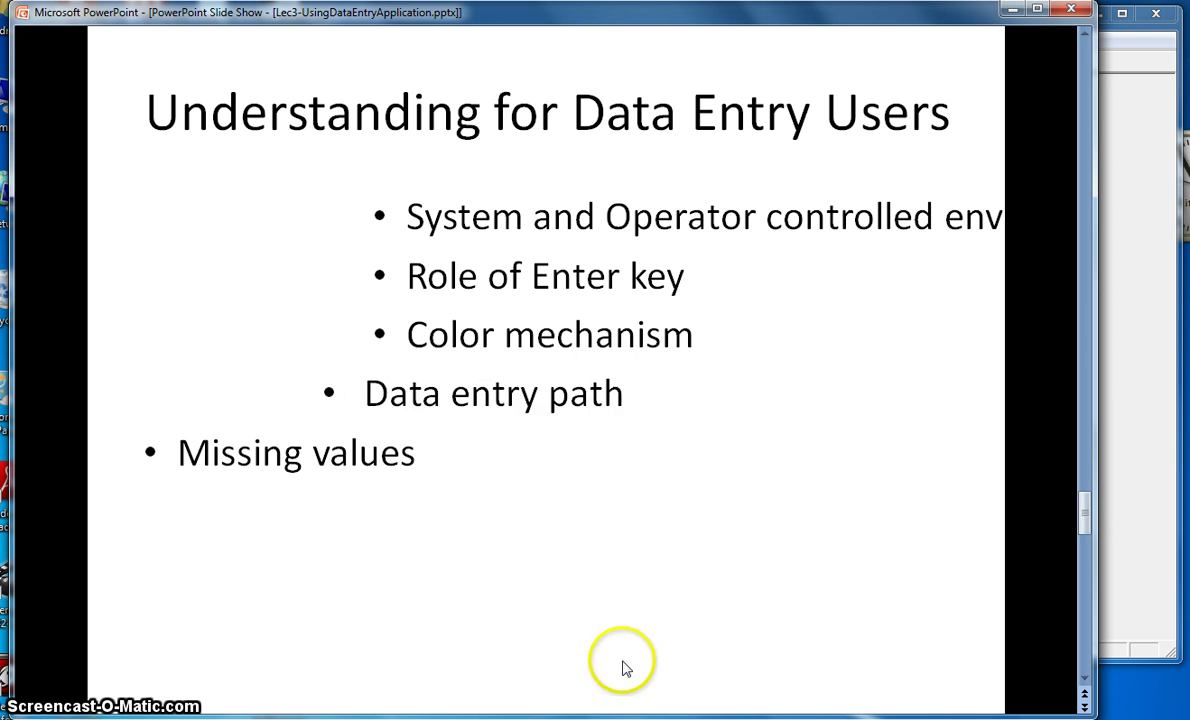
click(1113, 530)
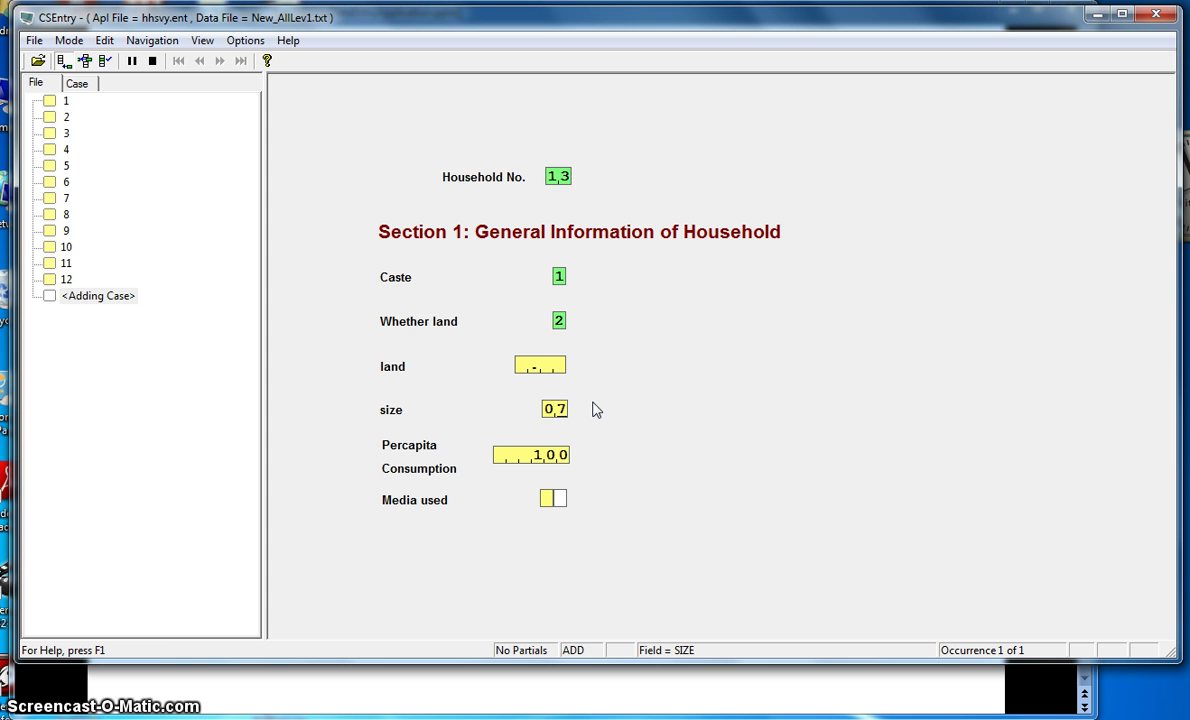
click(560, 322)
Return to the PowerPoint slide show, bring in the Missing values bullet, and switch back to the CSEntry household form.
click(608, 691)
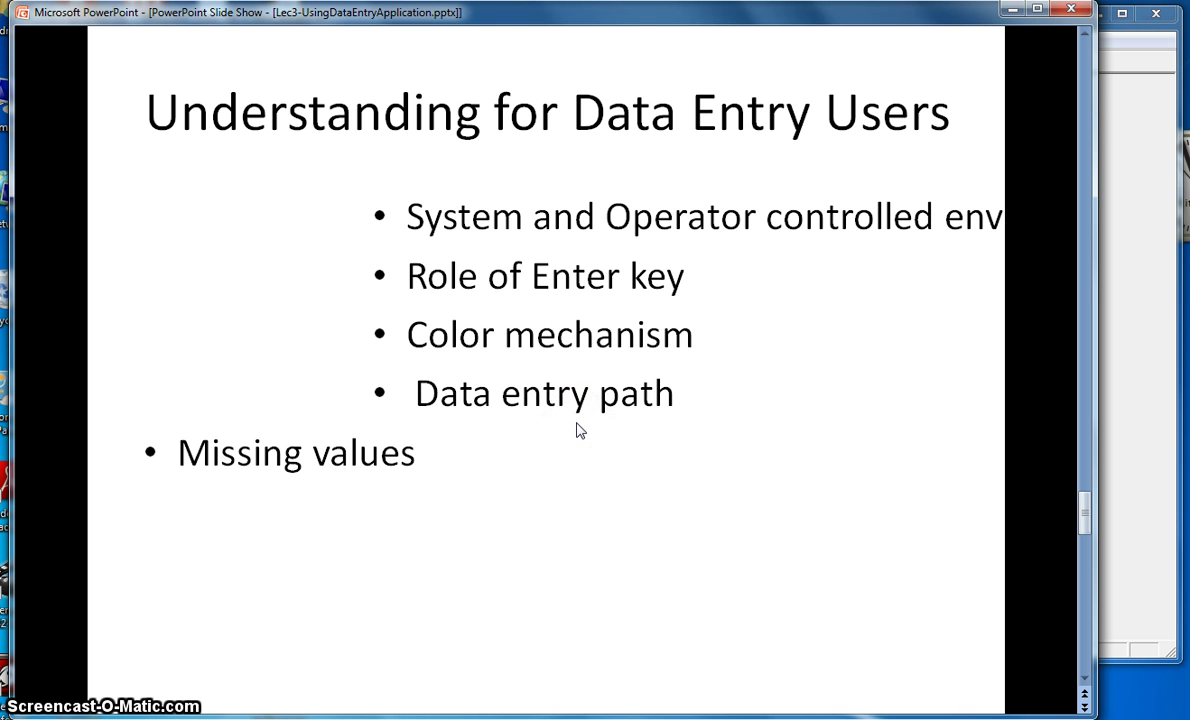
click(577, 430)
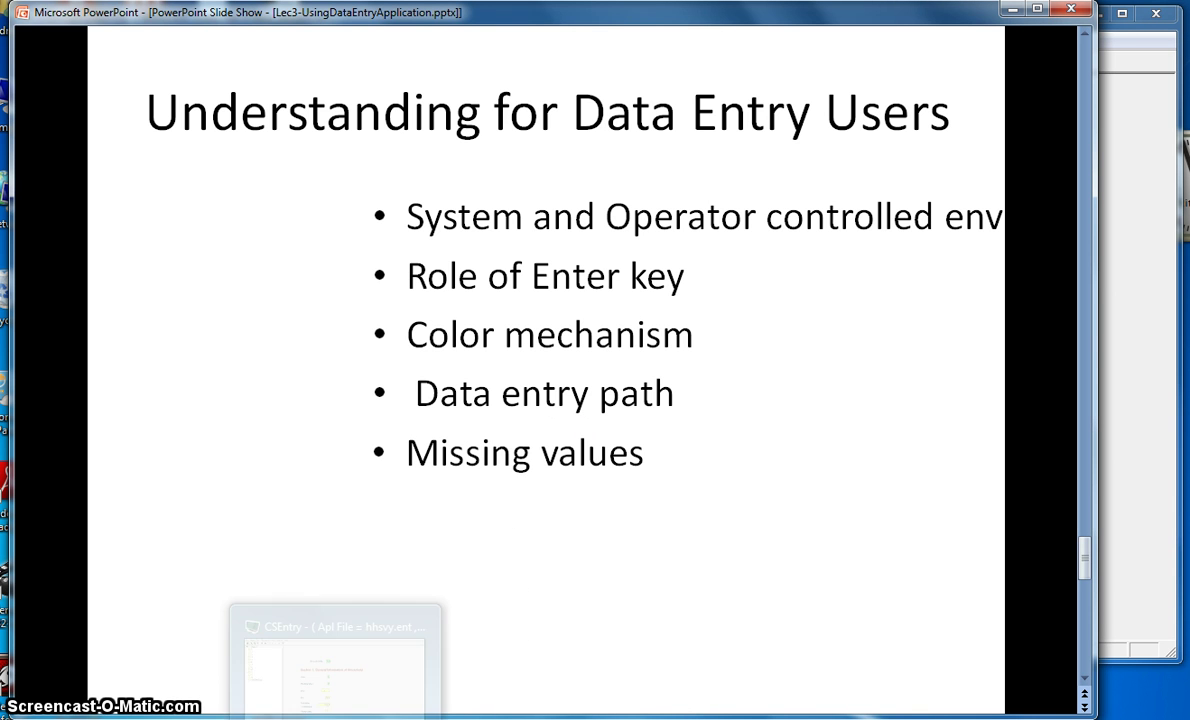
click(420, 712)
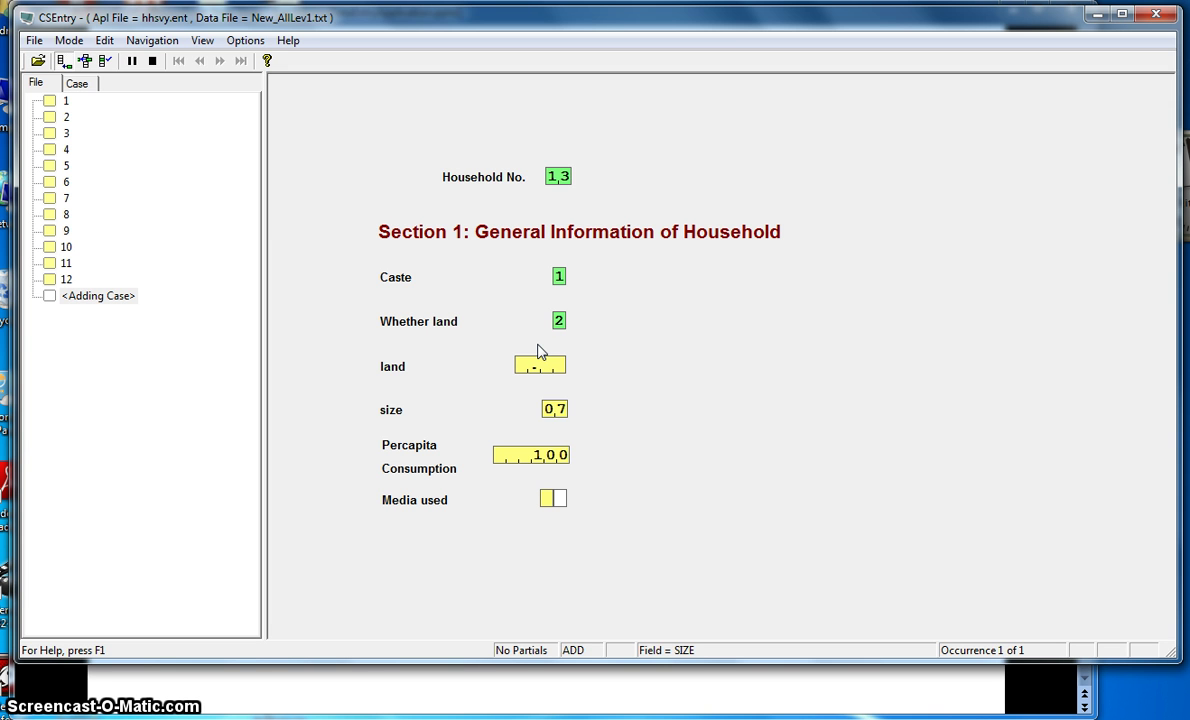
click(644, 358)
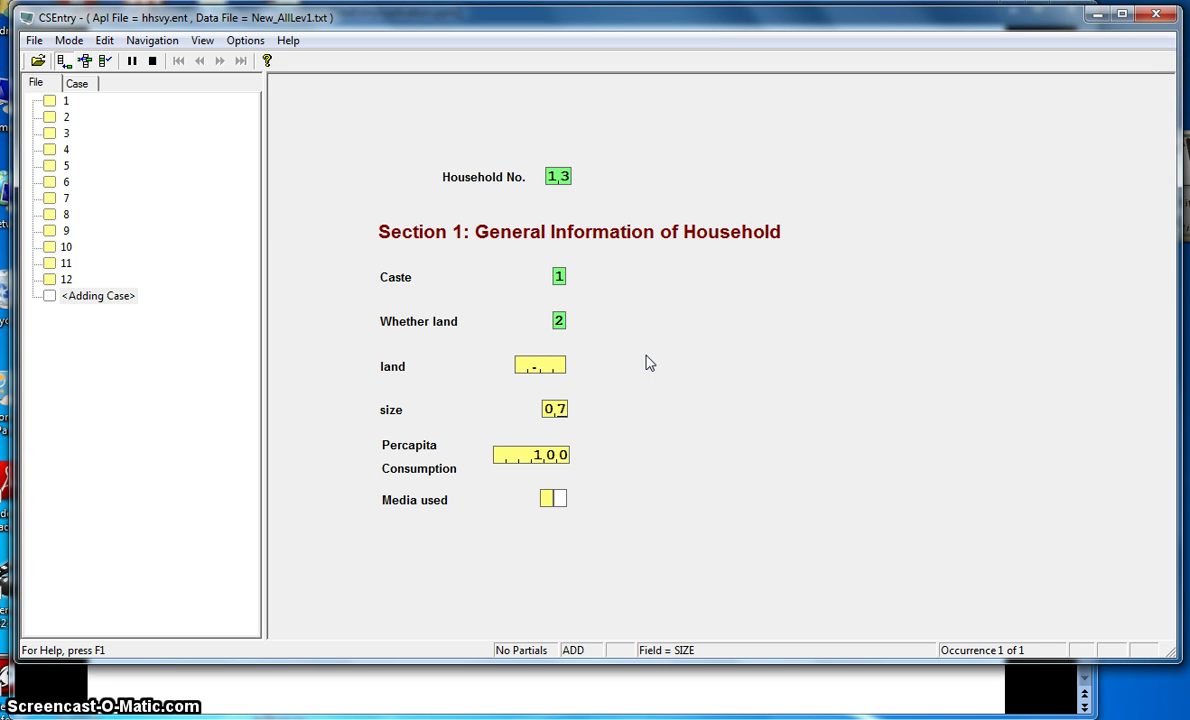